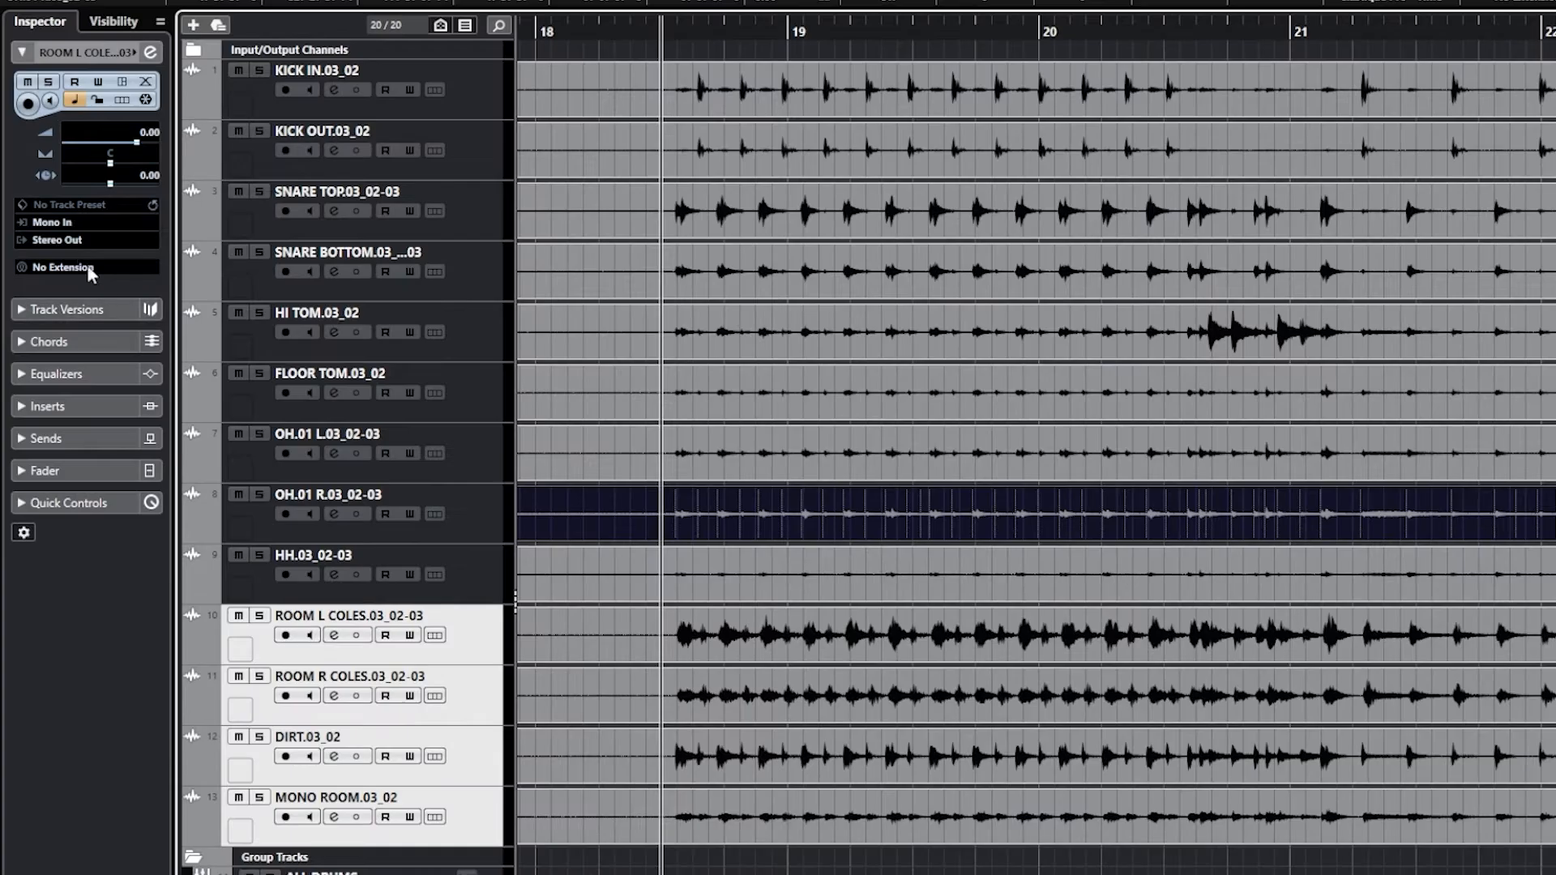
# - Route the two COLES room tracks, DIRT and MONO ROOM to the ROOMS group, and the CLOSE group to ALL DRUMS
pyautogui.click(71, 242)
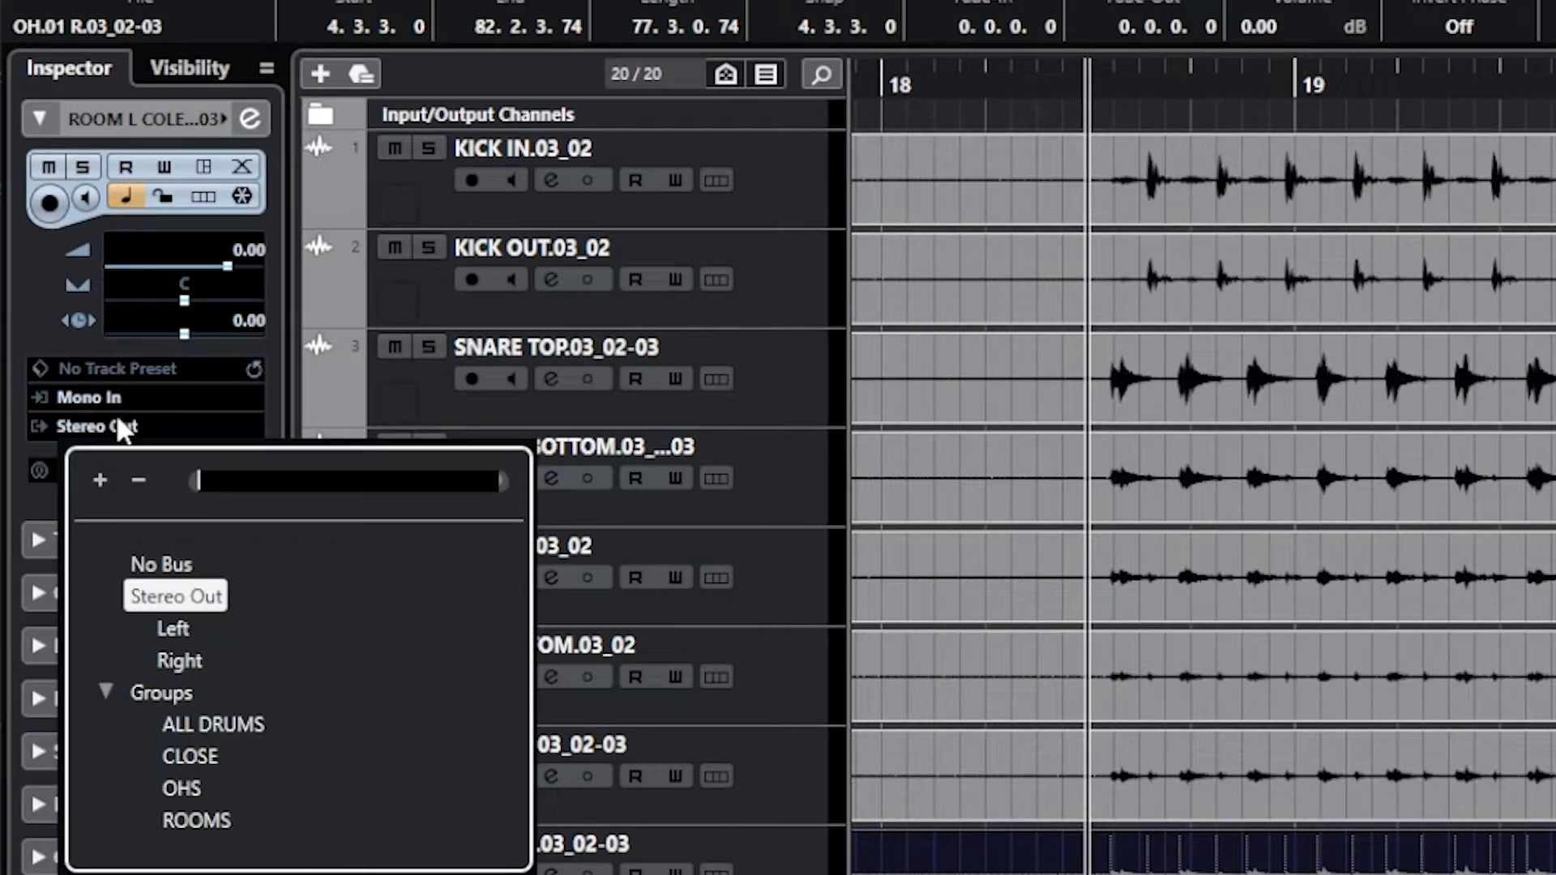
pyautogui.click(197, 820)
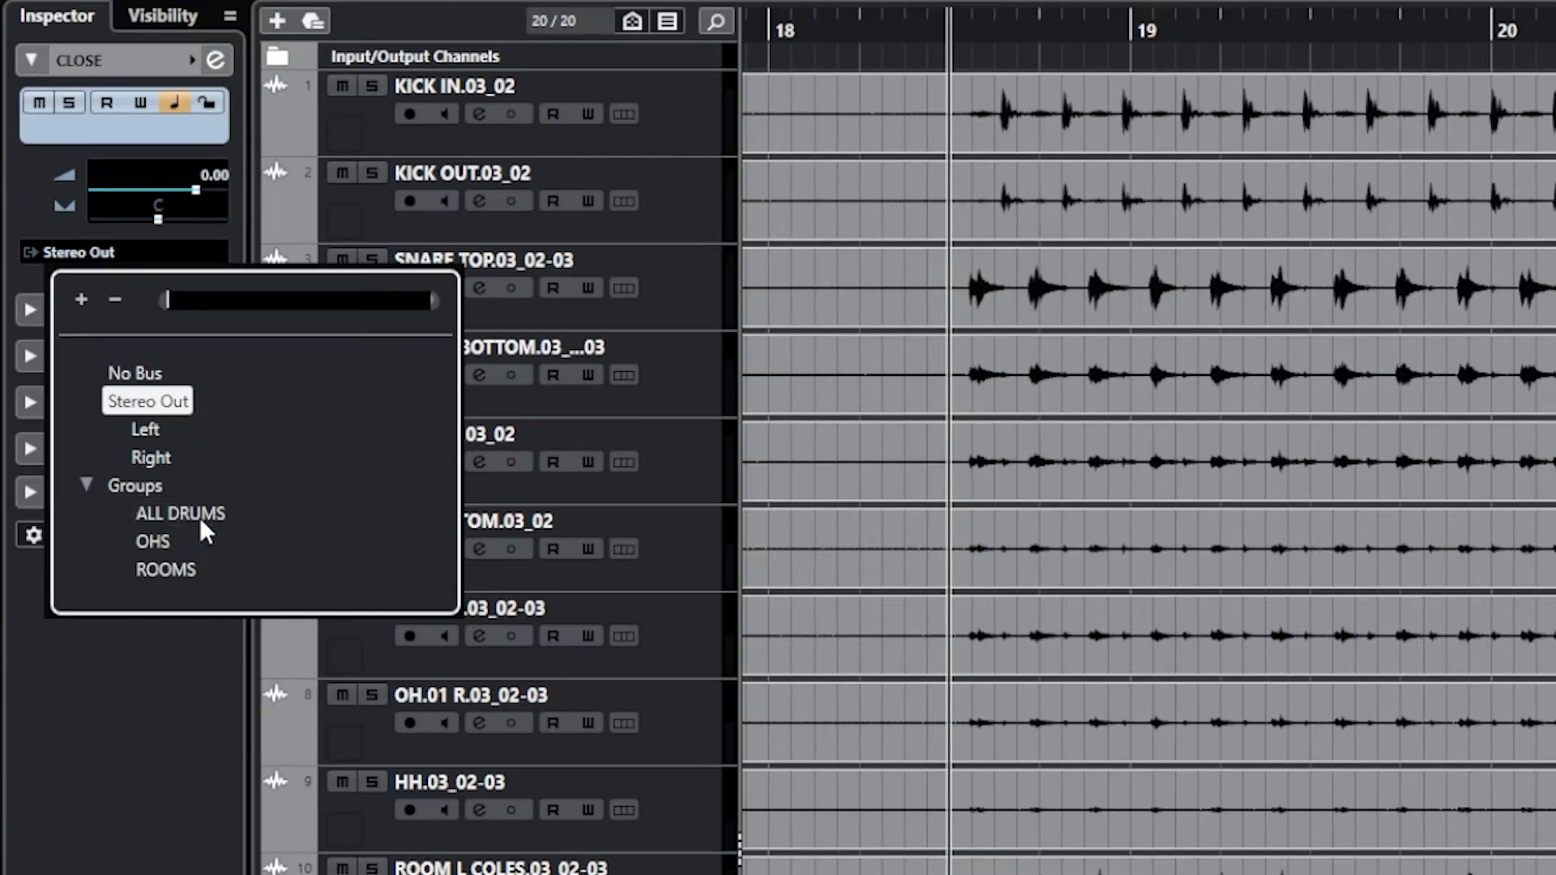
pyautogui.click(194, 517)
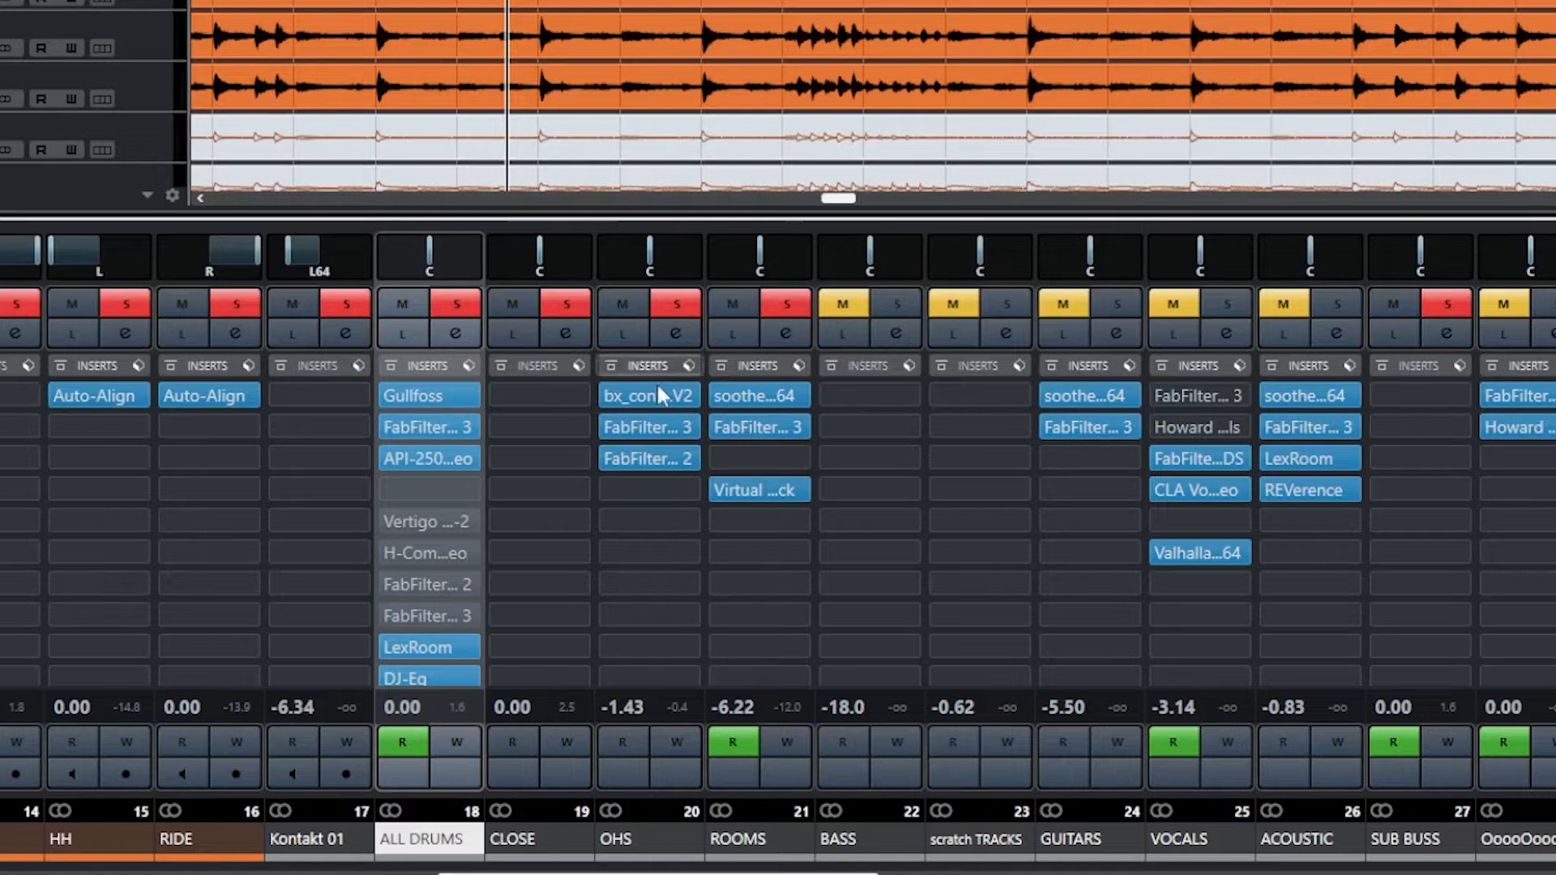
# - Open the LexRoom reverb on the ALL DRUMS channel to review its settings, and close it
pyautogui.click(752, 490)
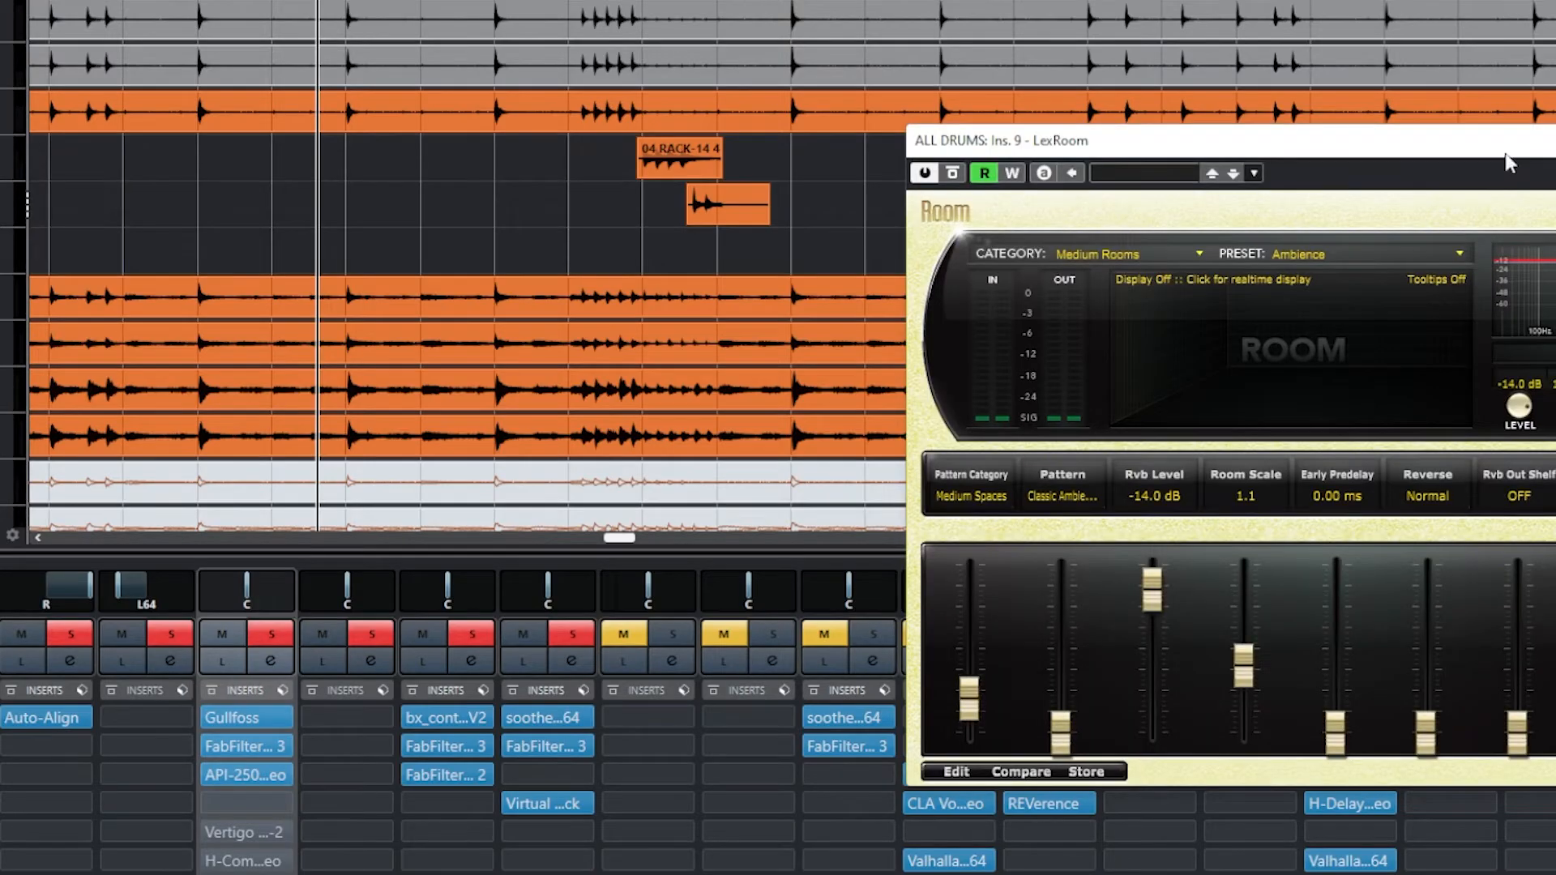
pyautogui.moveTo(1507, 162); pyautogui.dragTo(874, 97)
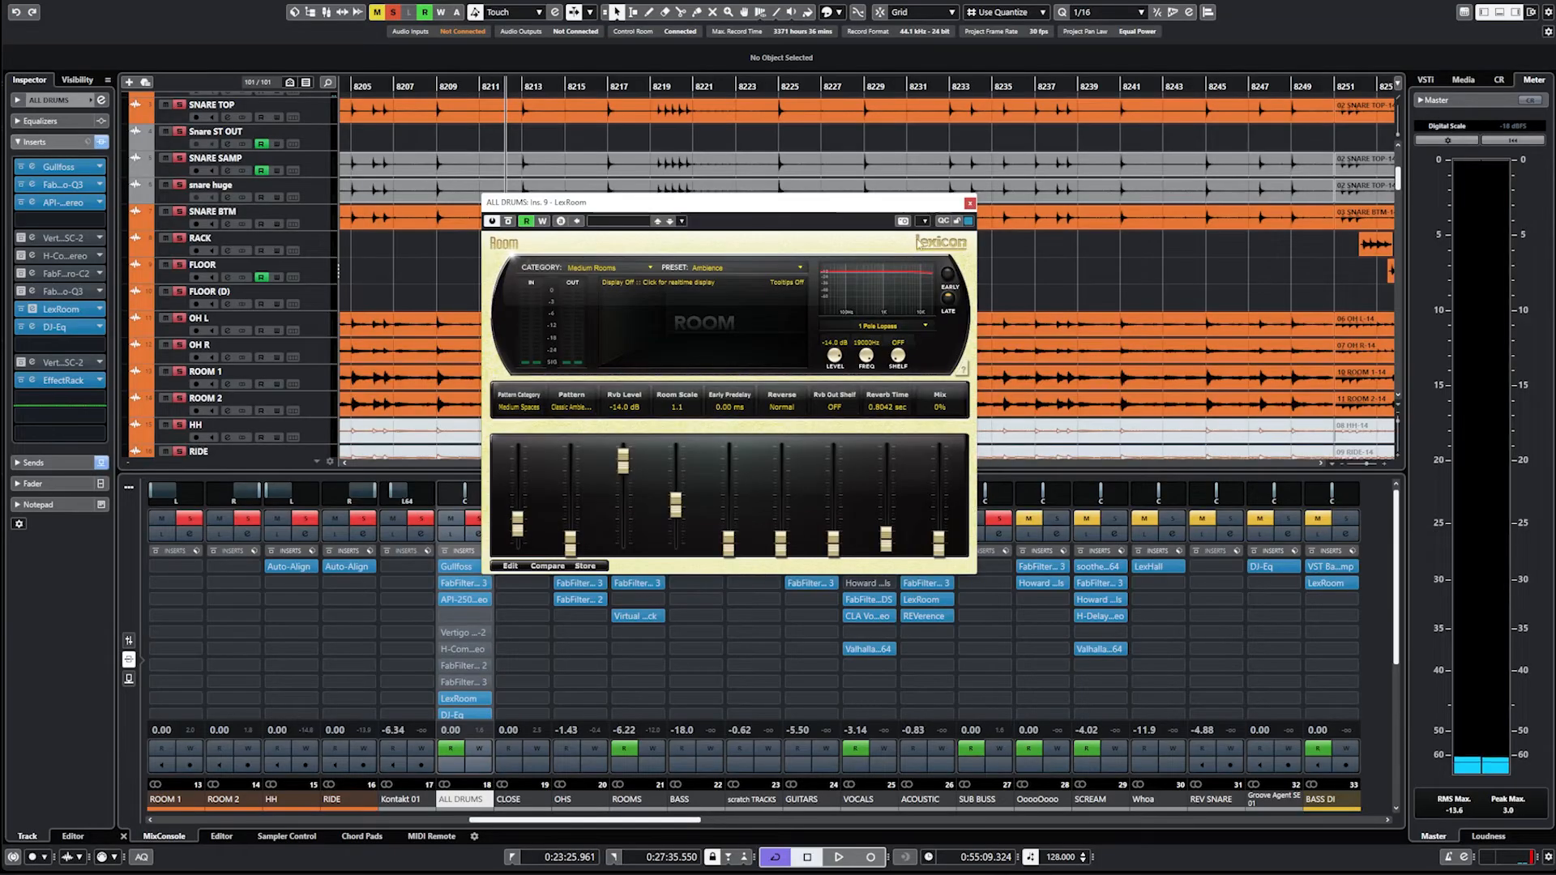
pyautogui.click(970, 203)
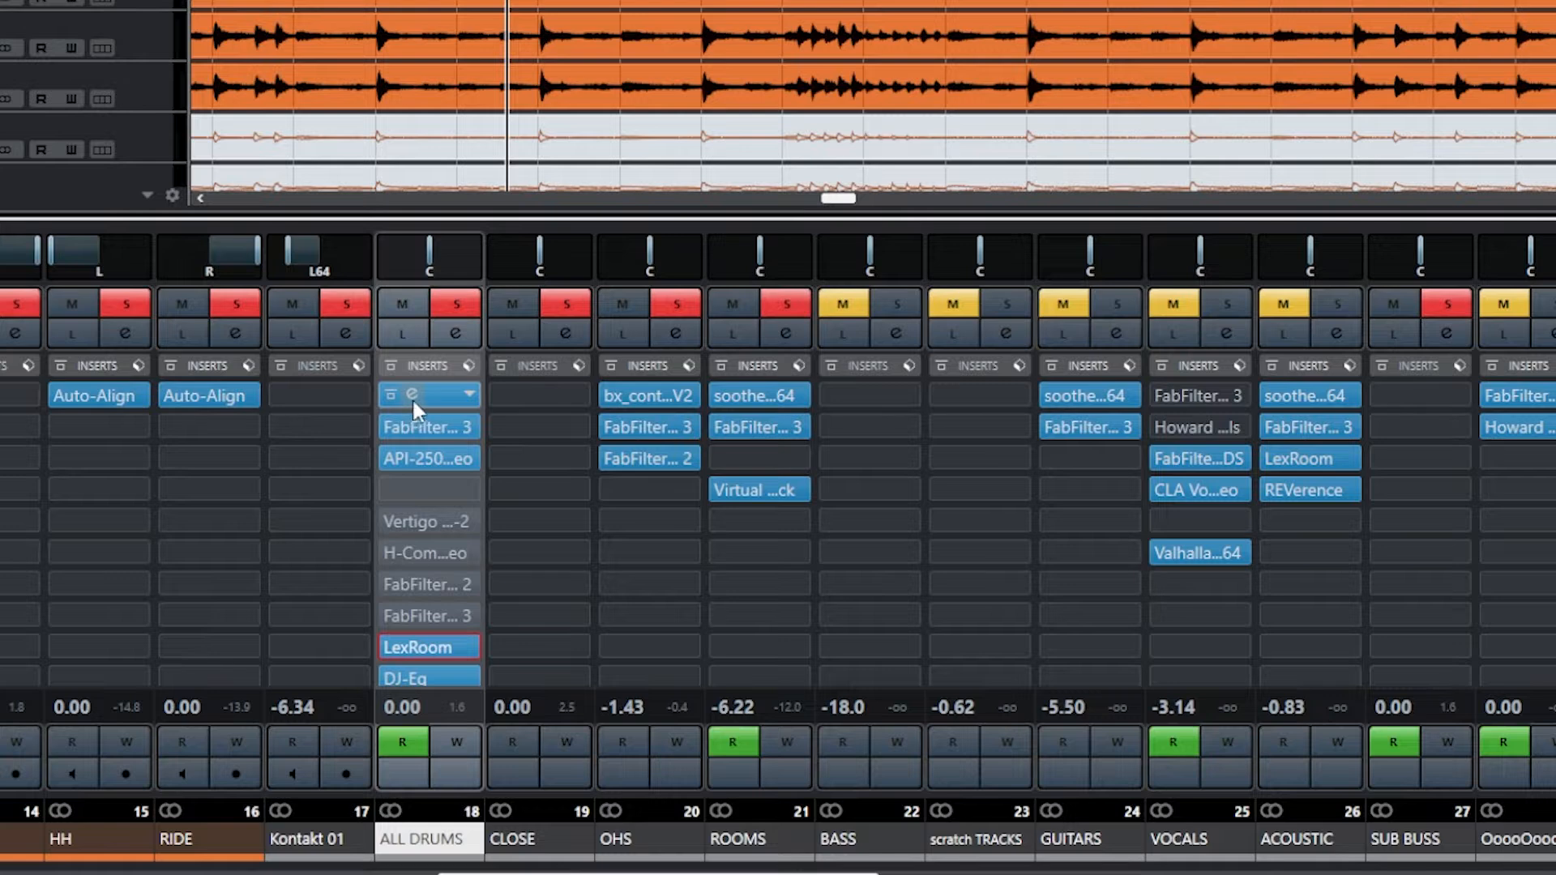
# - Open the Gullfoss insert on the ALL DRUMS channel and examine how its EQ curve reacts to the drums
pyautogui.click(412, 394)
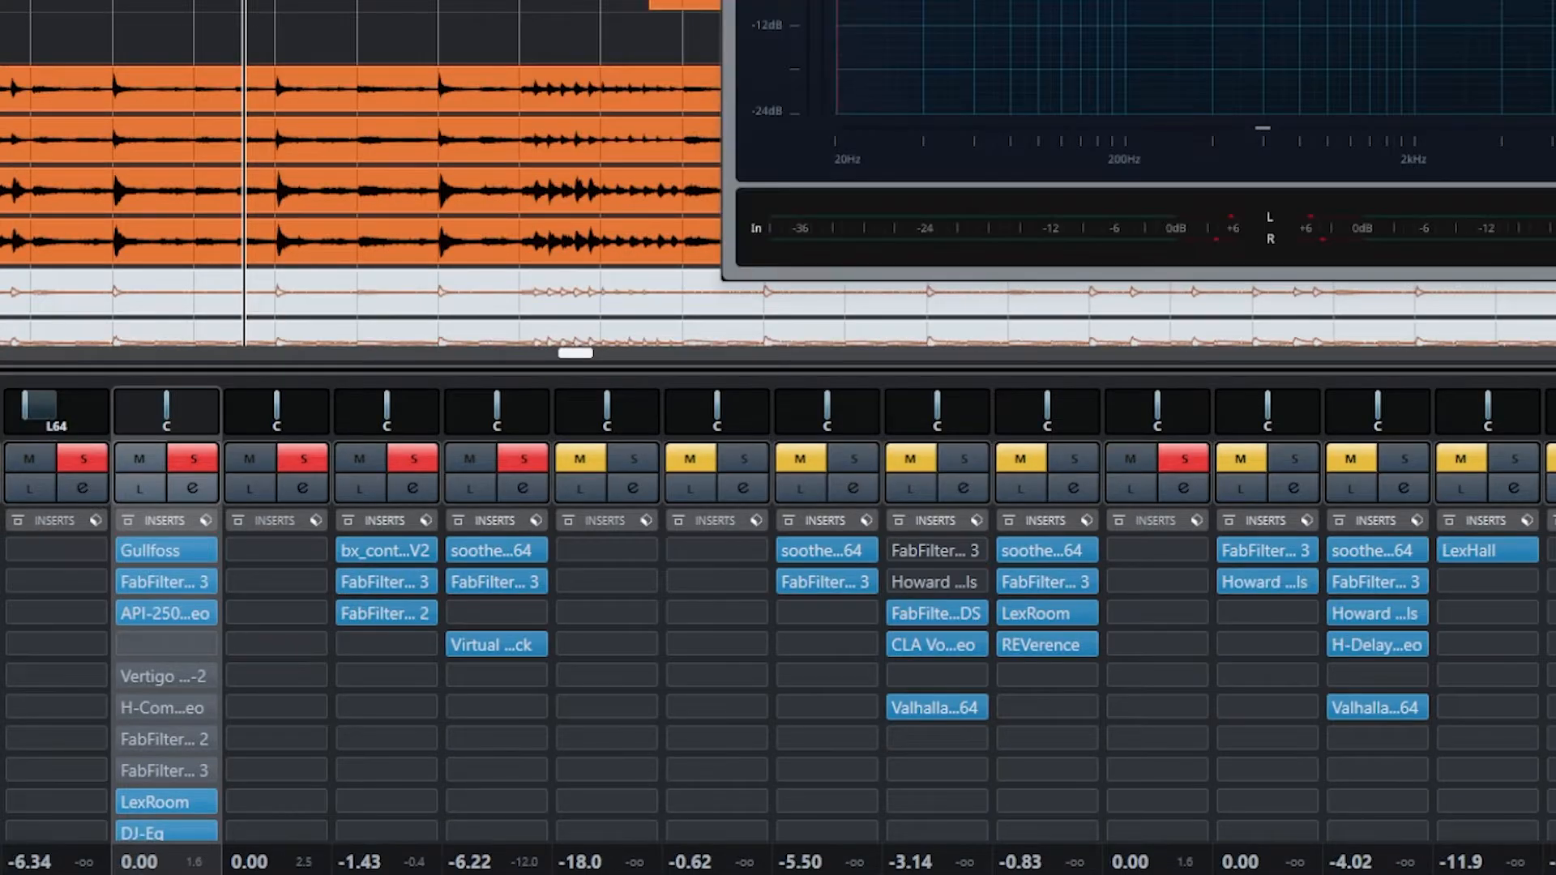
pyautogui.moveTo(1012, 0); pyautogui.dragTo(537, 0)
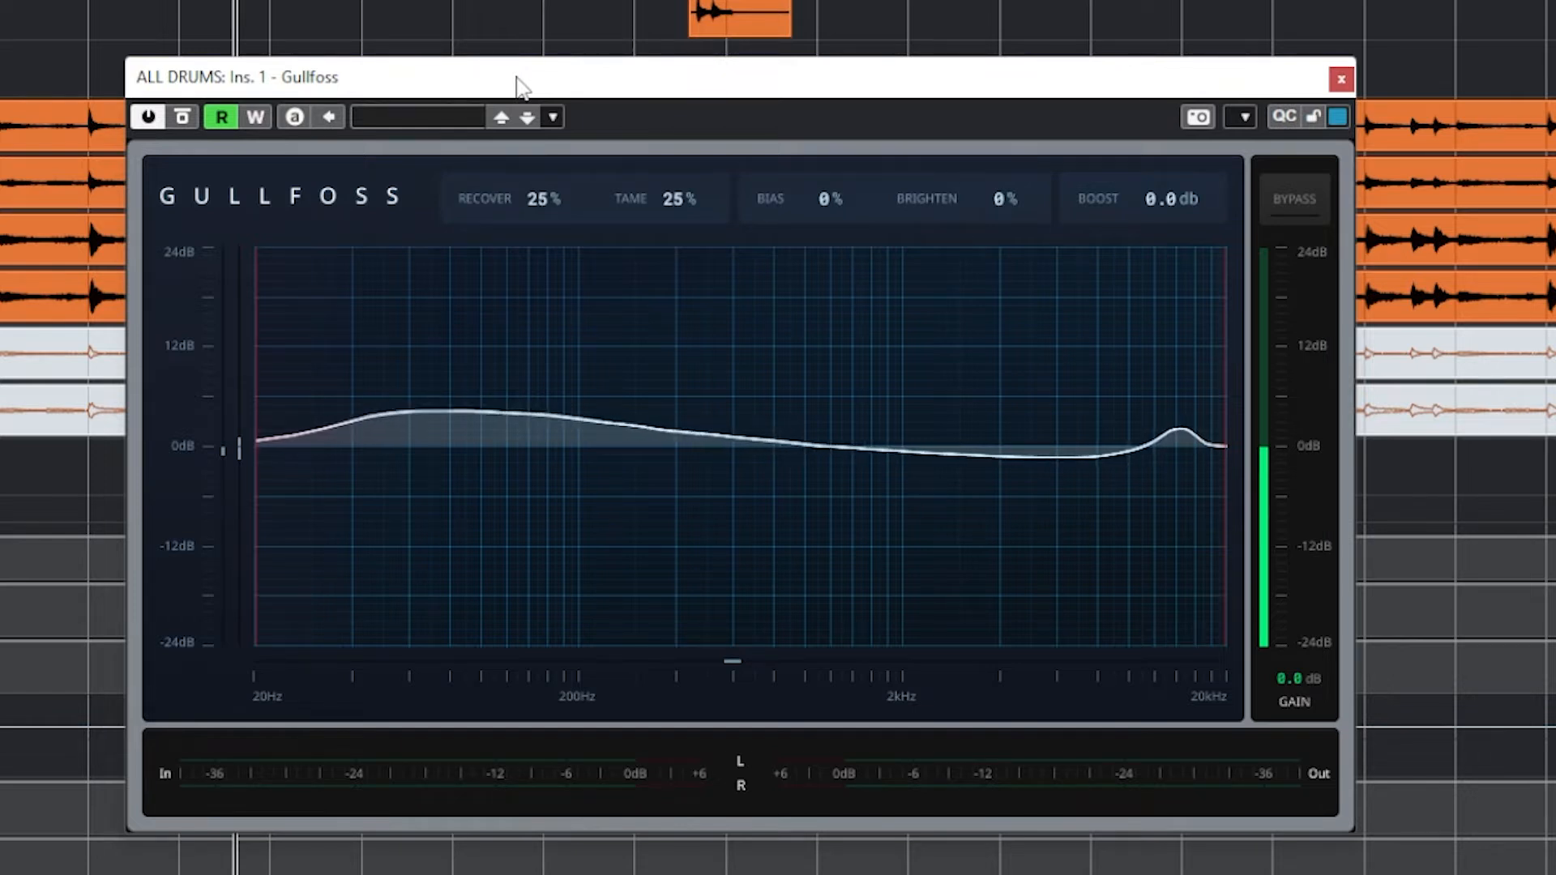
pyautogui.moveTo(566, 89); pyautogui.dragTo(575, 90)
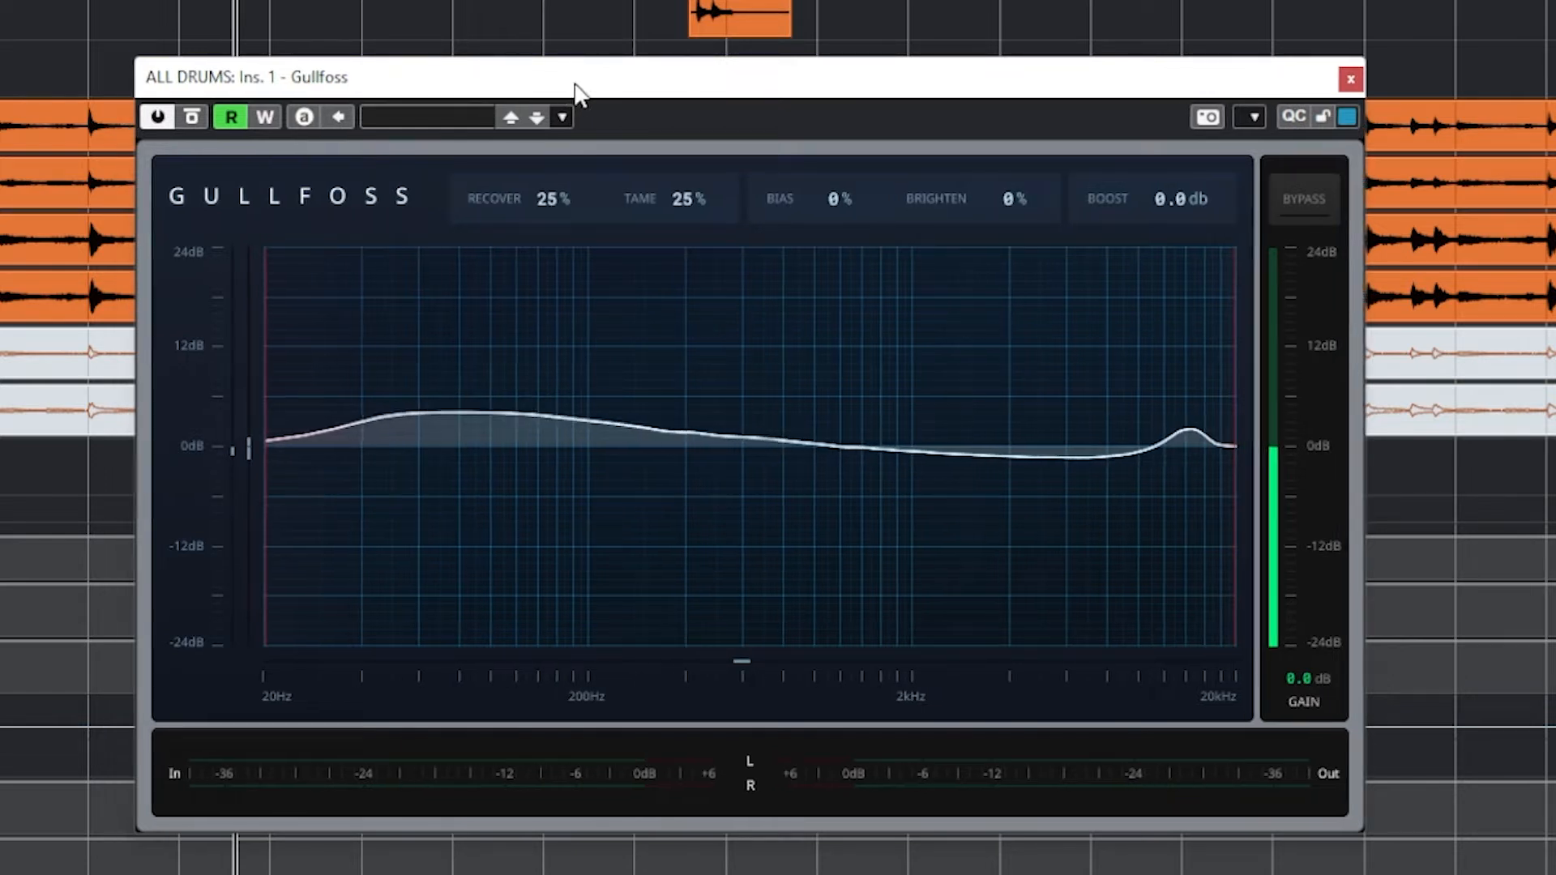
pyautogui.moveTo(701, 93); pyautogui.dragTo(668, 89)
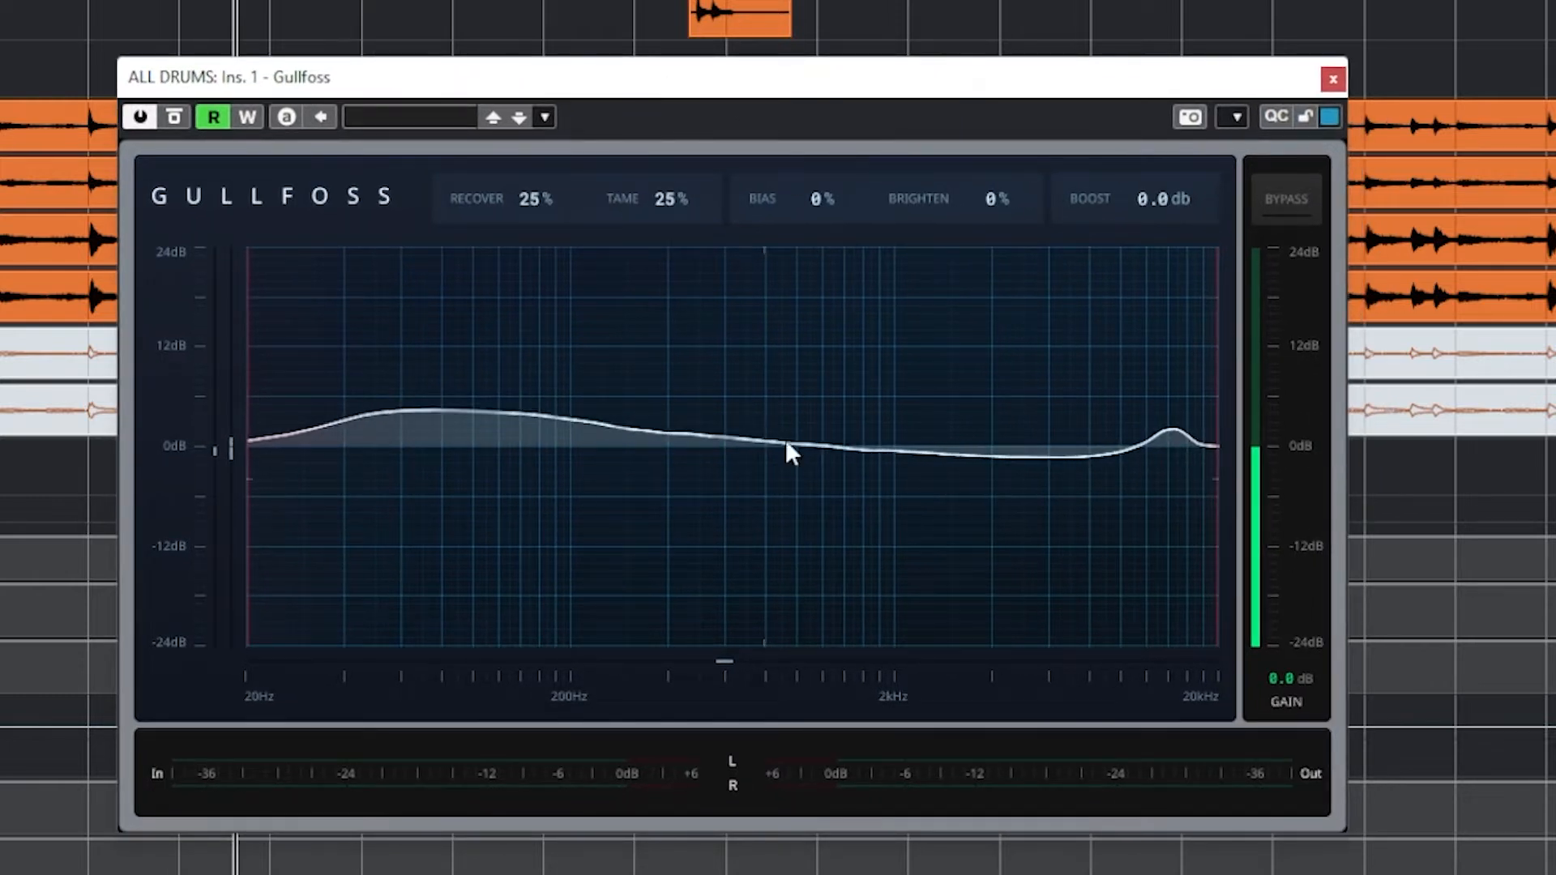
pyautogui.moveTo(778, 89); pyautogui.dragTo(754, 91)
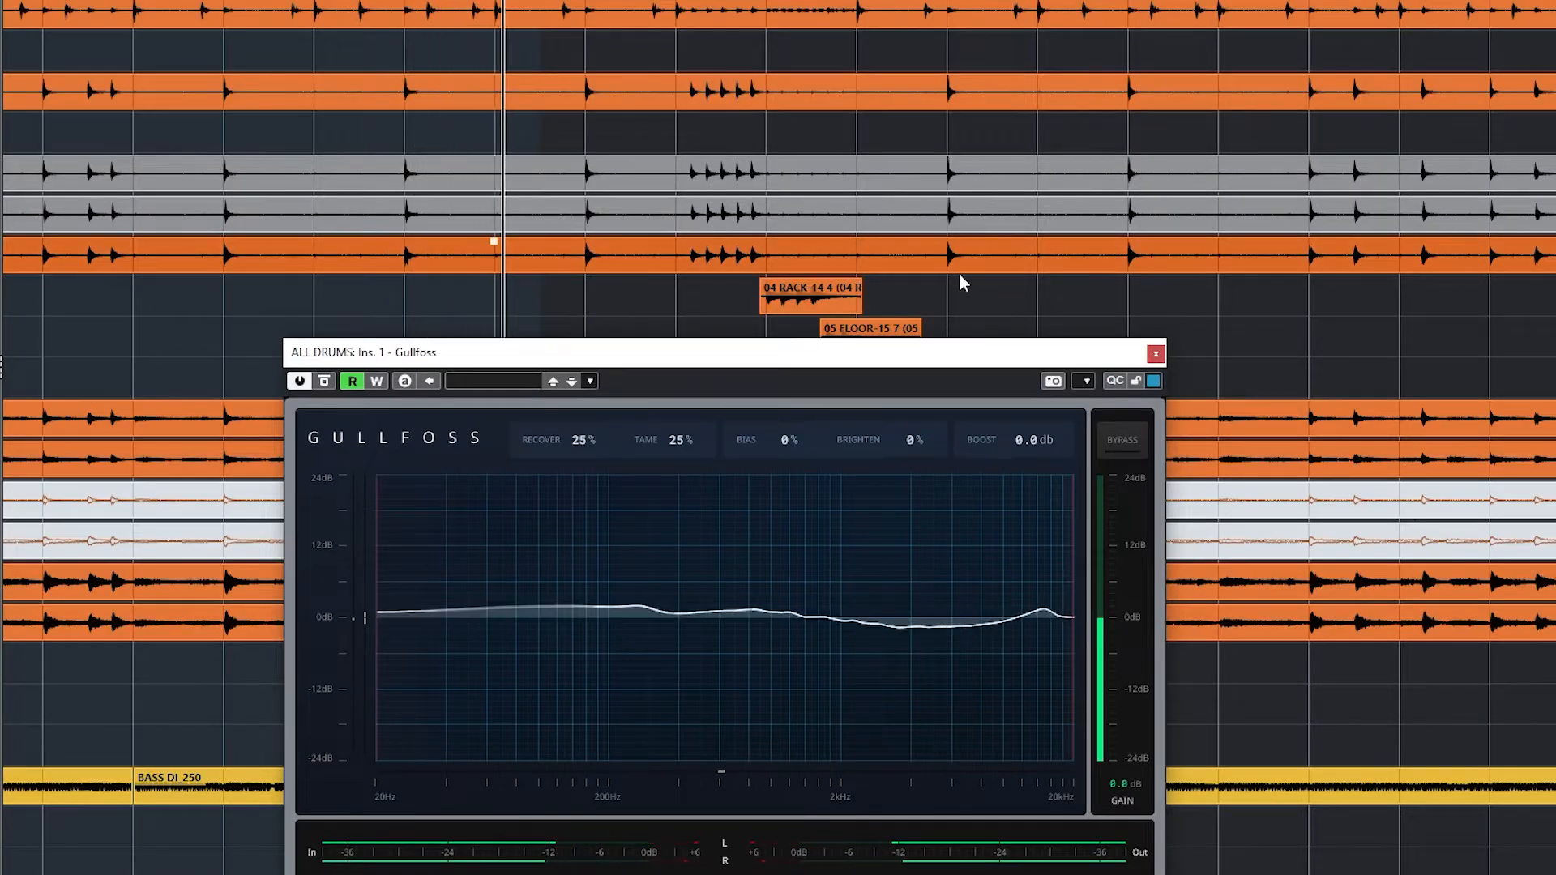
pyautogui.scroll(4, 956, 274)
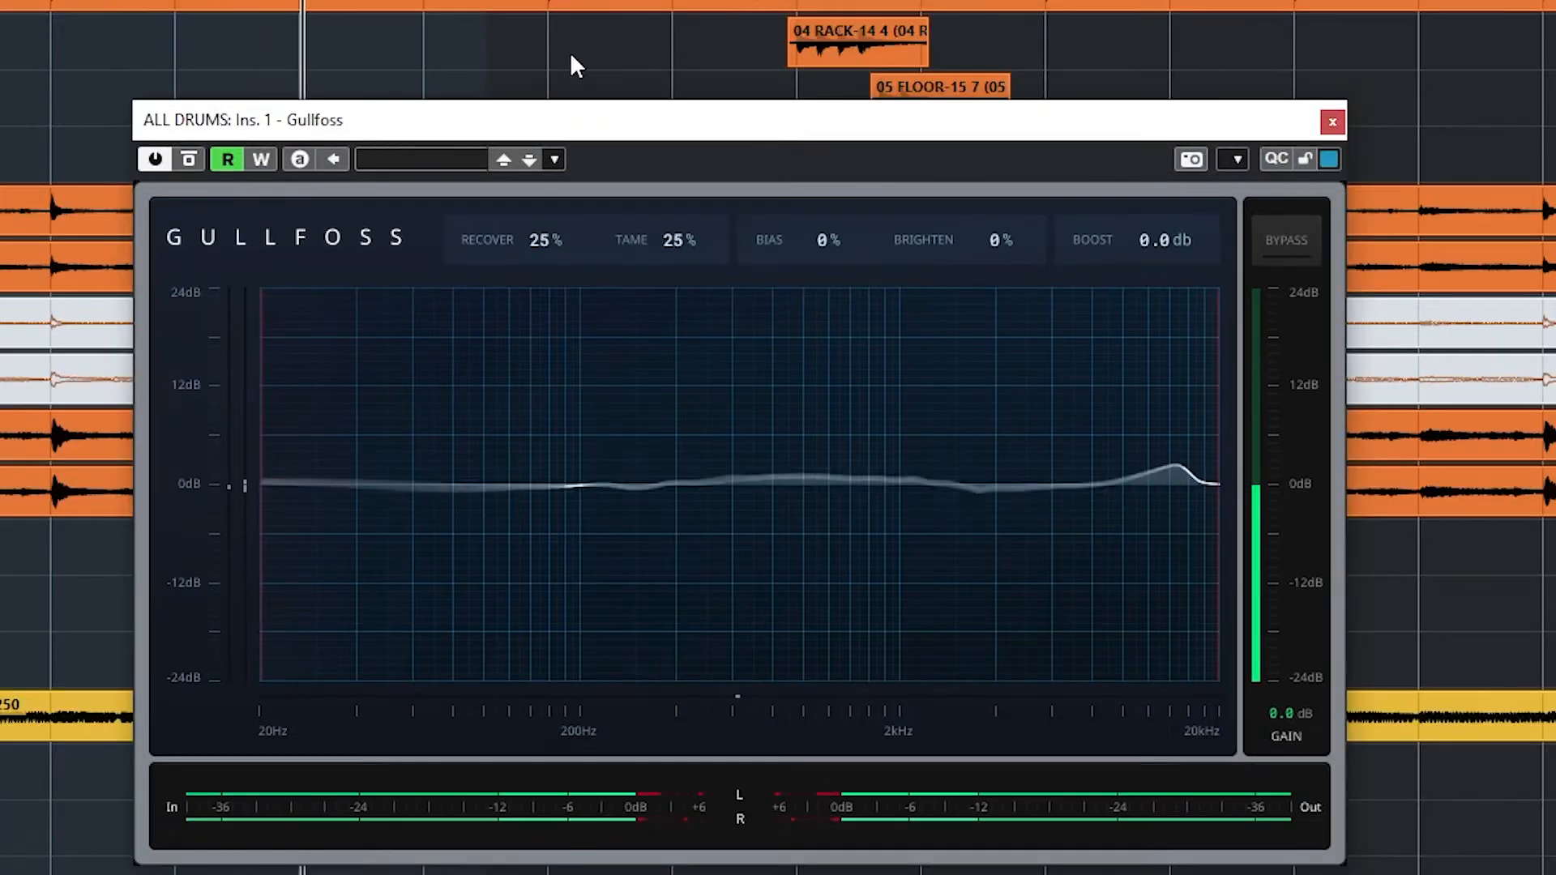
pyautogui.press('h')
pyautogui.press('h')
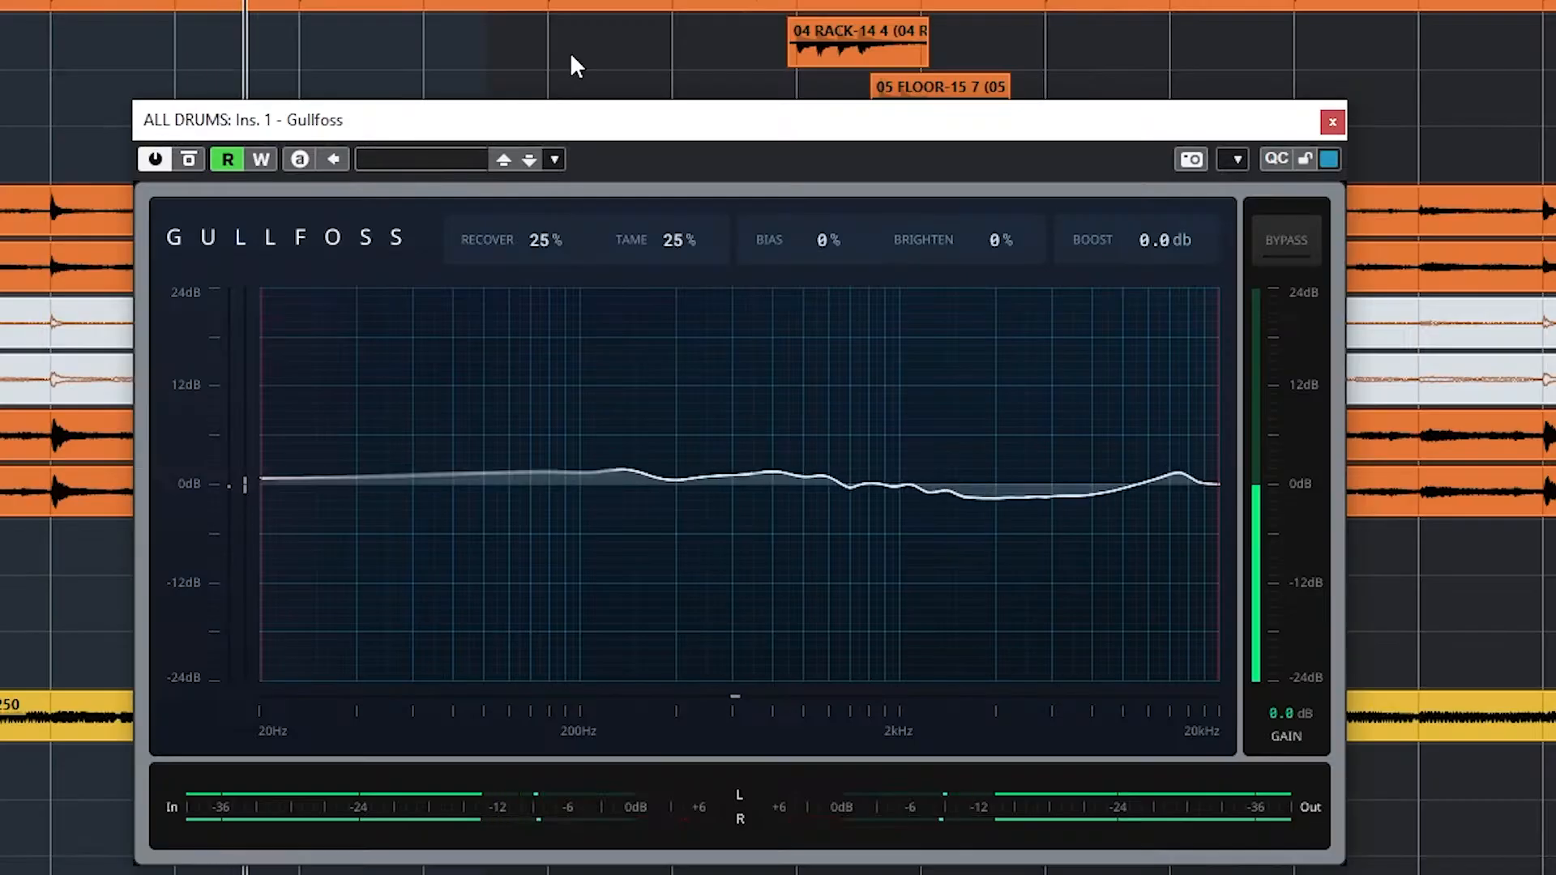
pyautogui.scroll(3, 1060, 13)
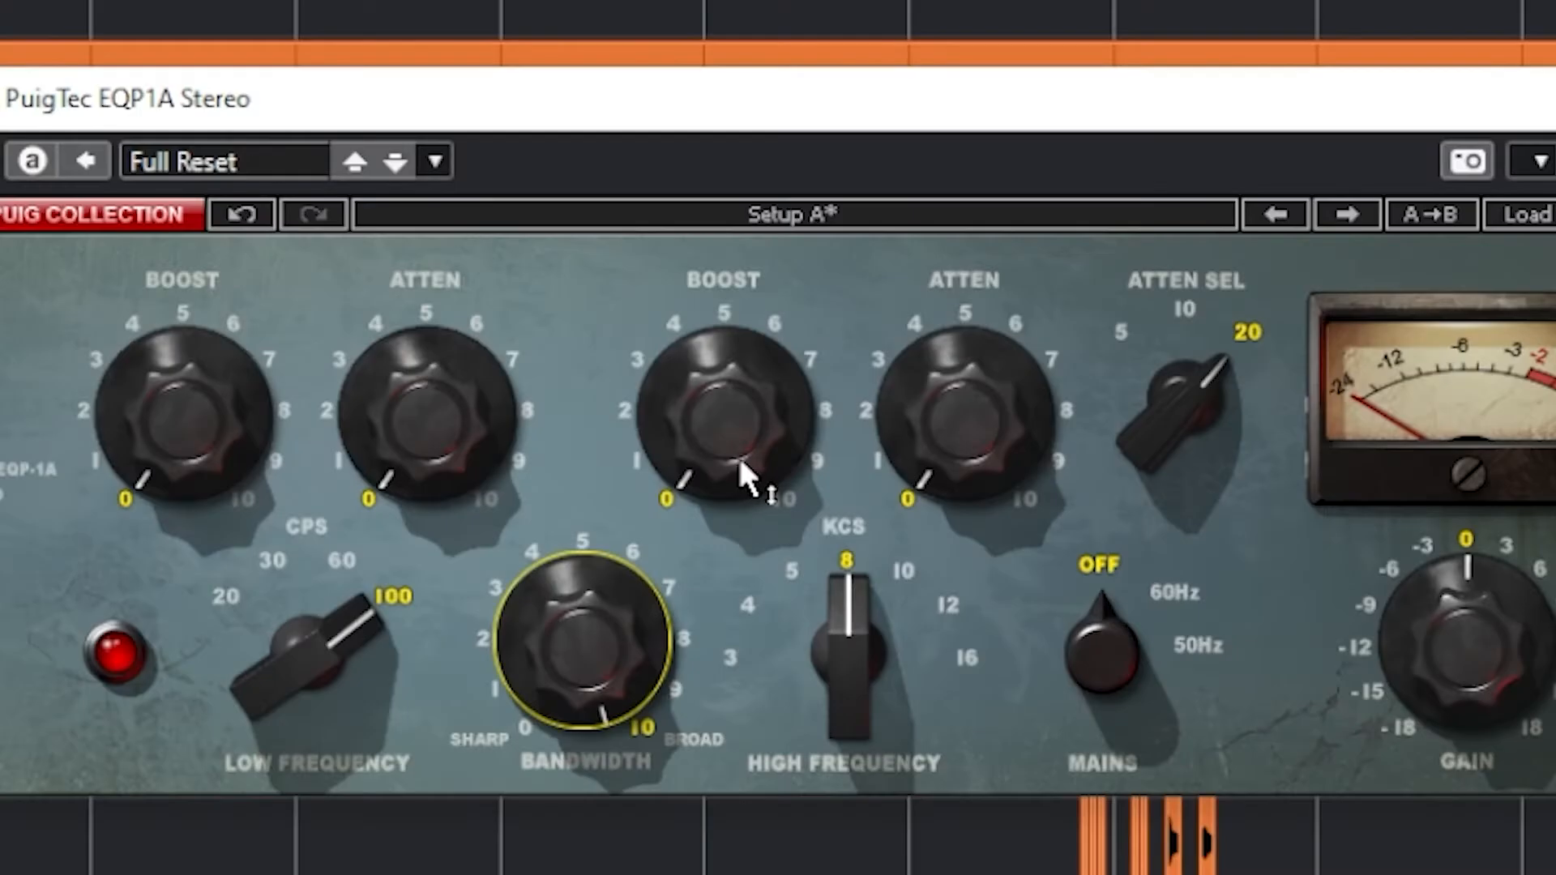
# - Raise the high-frequency boost on the PuigTec EQP1A equalizer
pyautogui.moveTo(736, 472)
pyautogui.moveTo(710, 473); pyautogui.dragTo(710, 346)
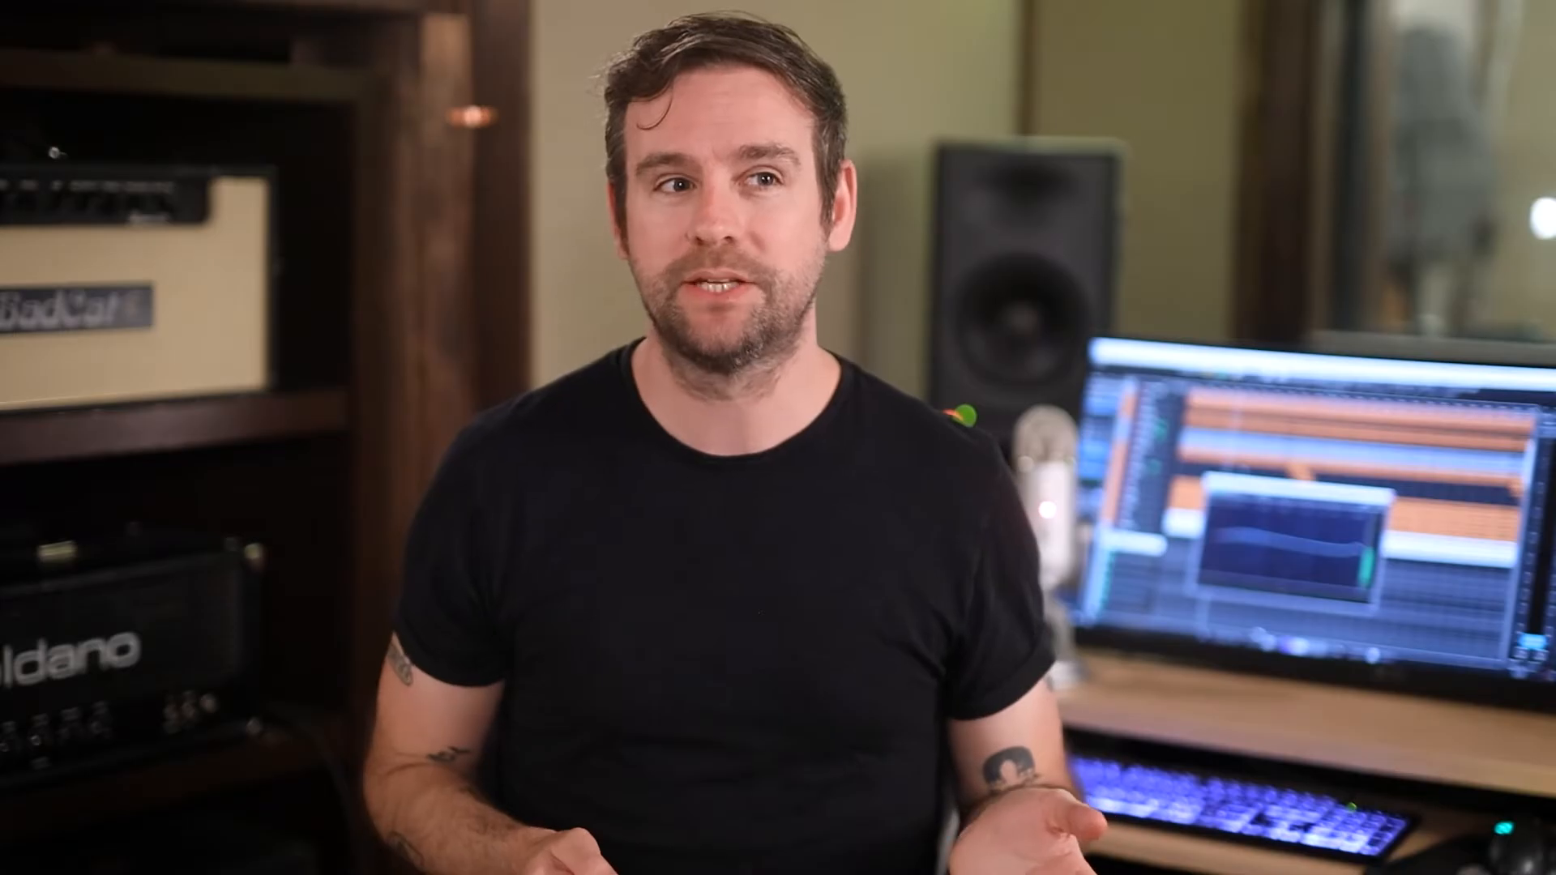
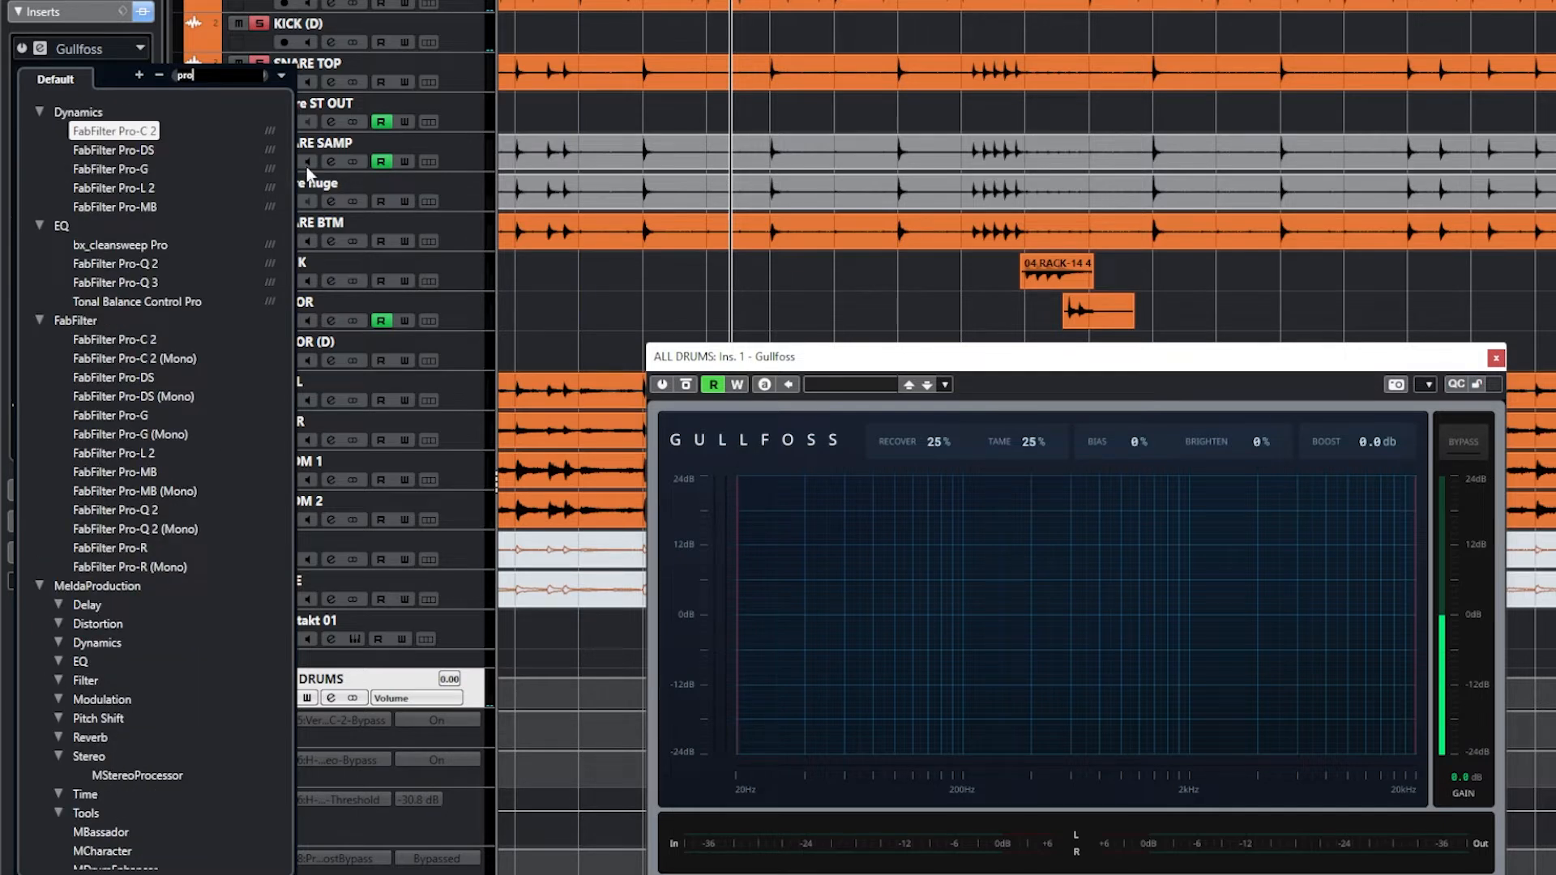
# - Add FabFilter Pro-MB to the second insert slot of ALL DRUMS and load the ALL DRUMS preset
pyautogui.click(142, 207)
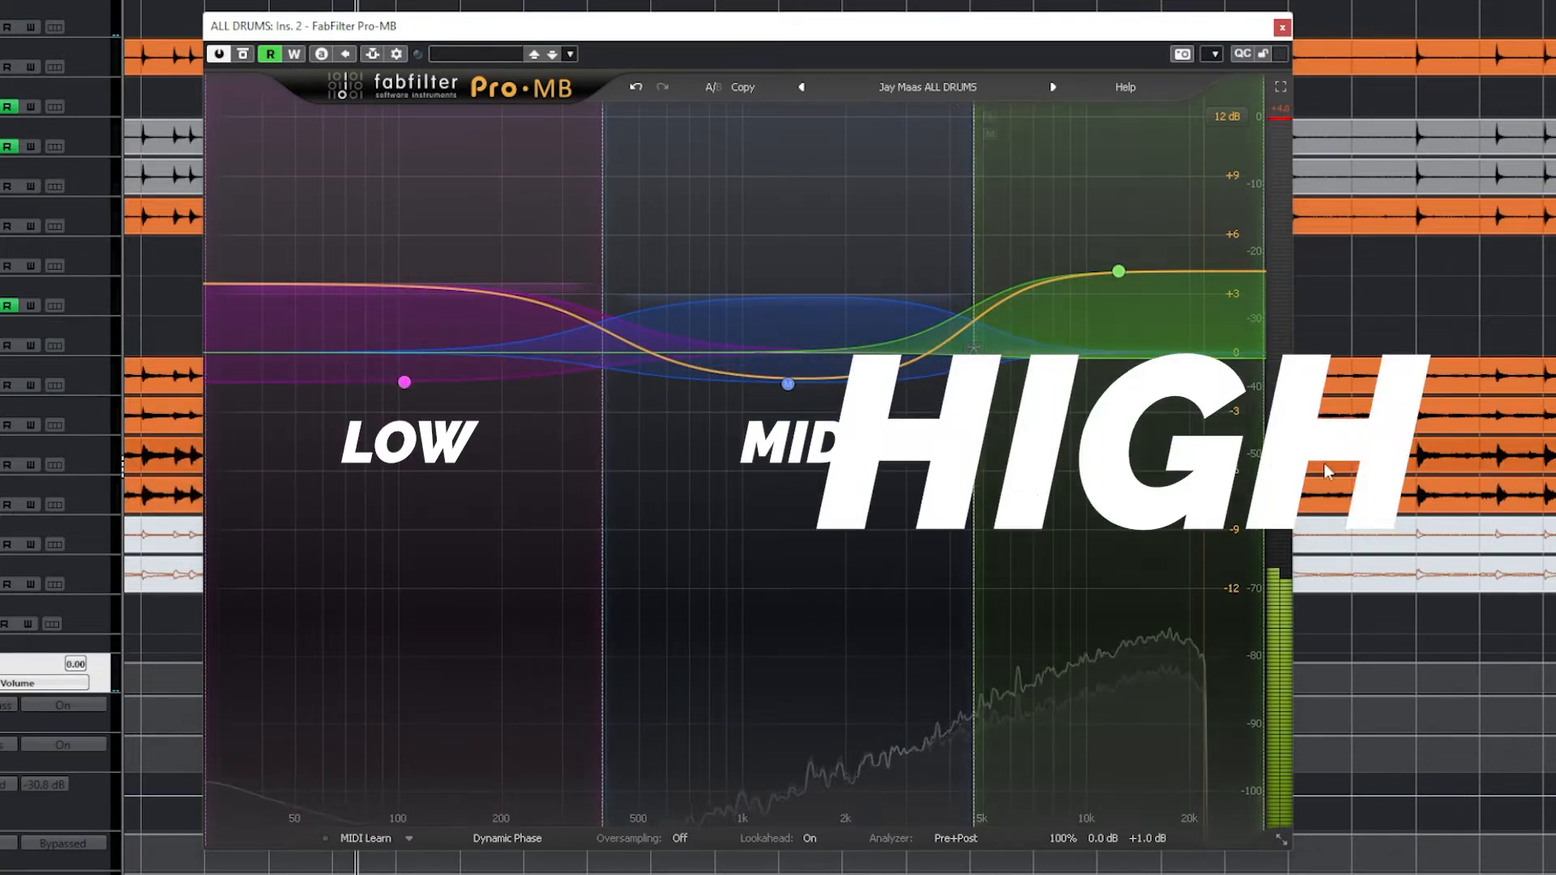
pyautogui.click(952, 89)
pyautogui.click(906, 340)
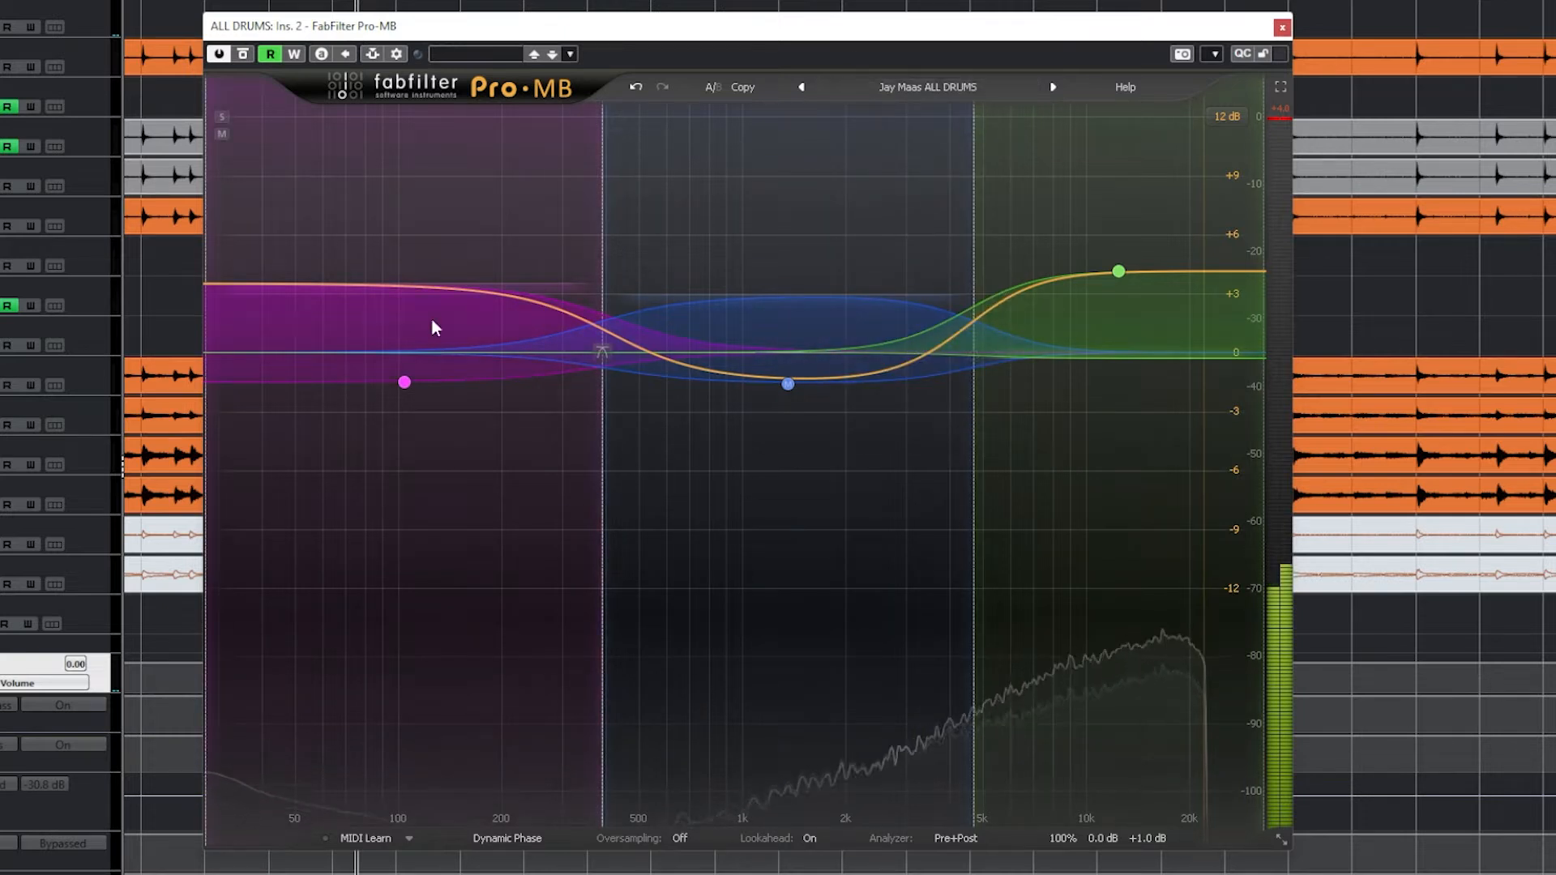
# - Examine the low, mid and high band settings and the band crossovers in FabFilter Pro-MB
pyautogui.click(405, 382)
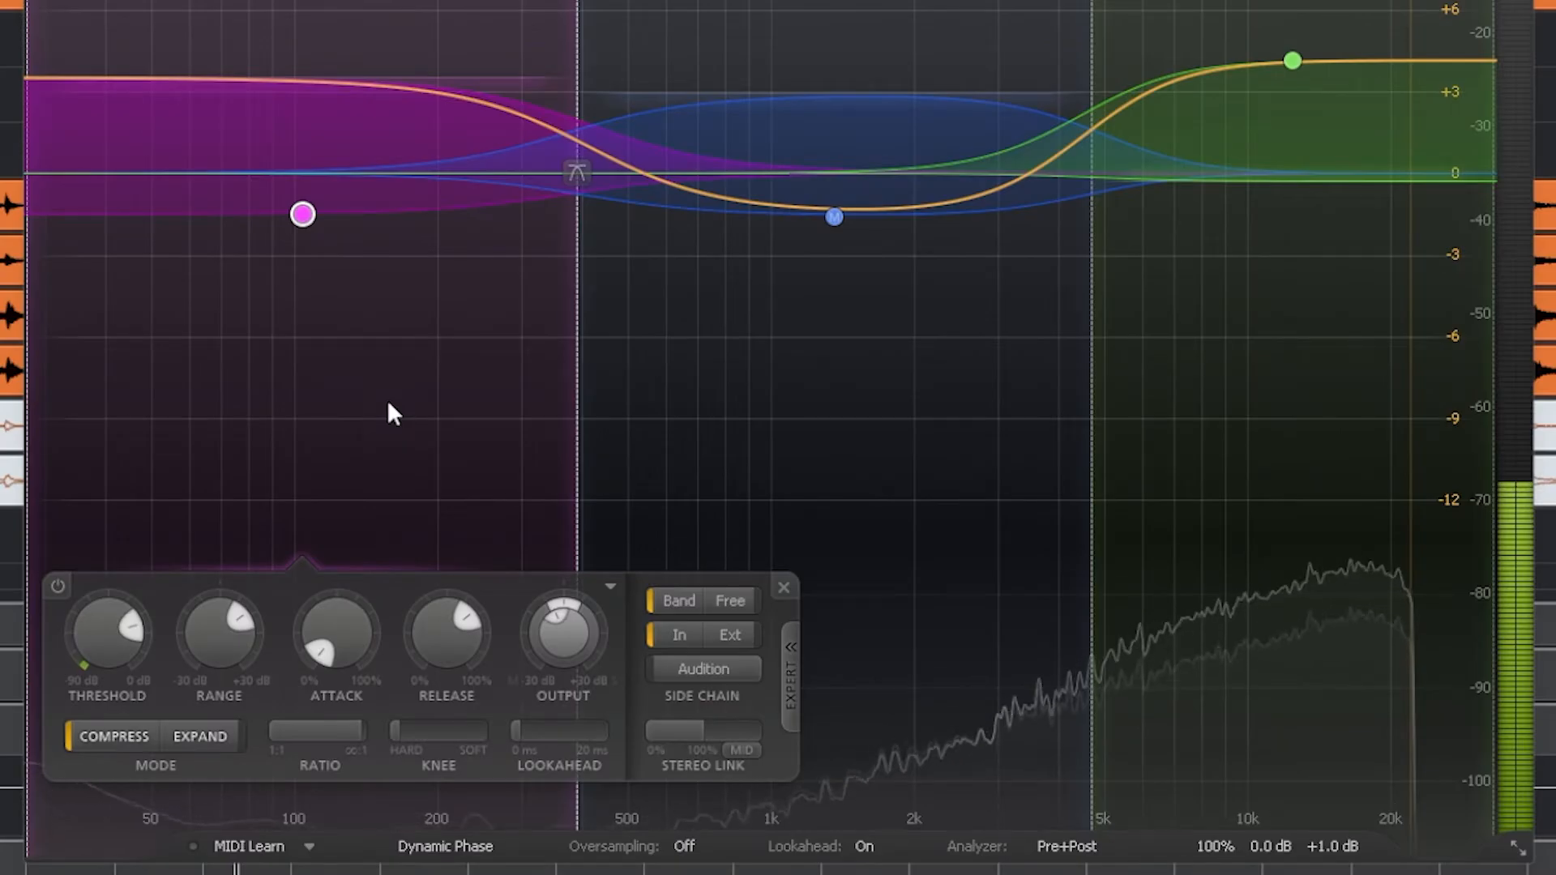
pyautogui.moveTo(734, 6); pyautogui.dragTo(975, 418)
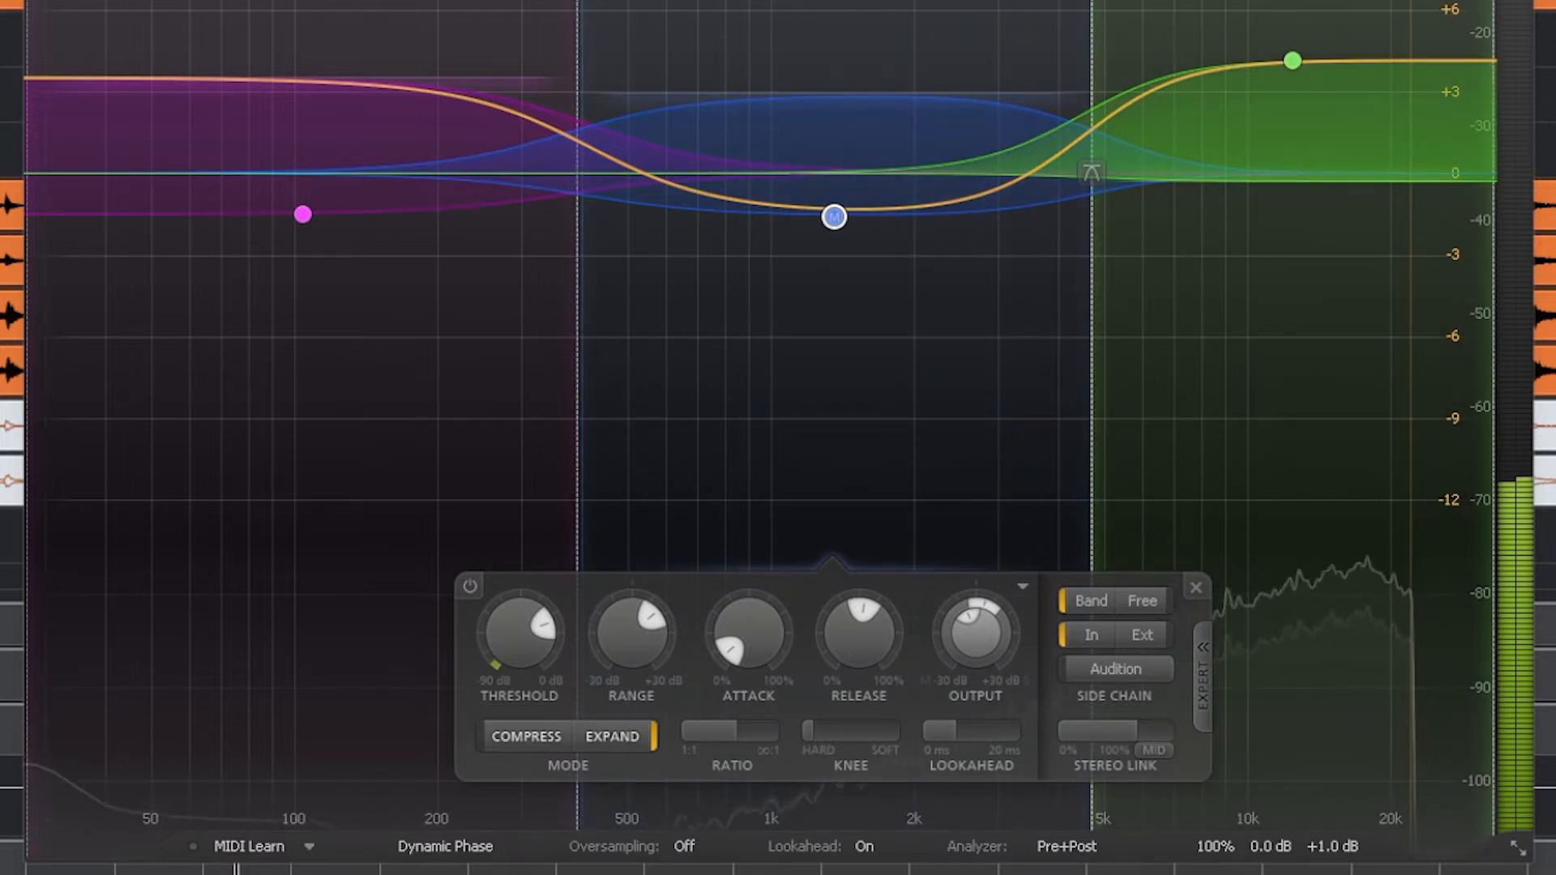
pyautogui.moveTo(1211, 12); pyautogui.dragTo(1455, 400)
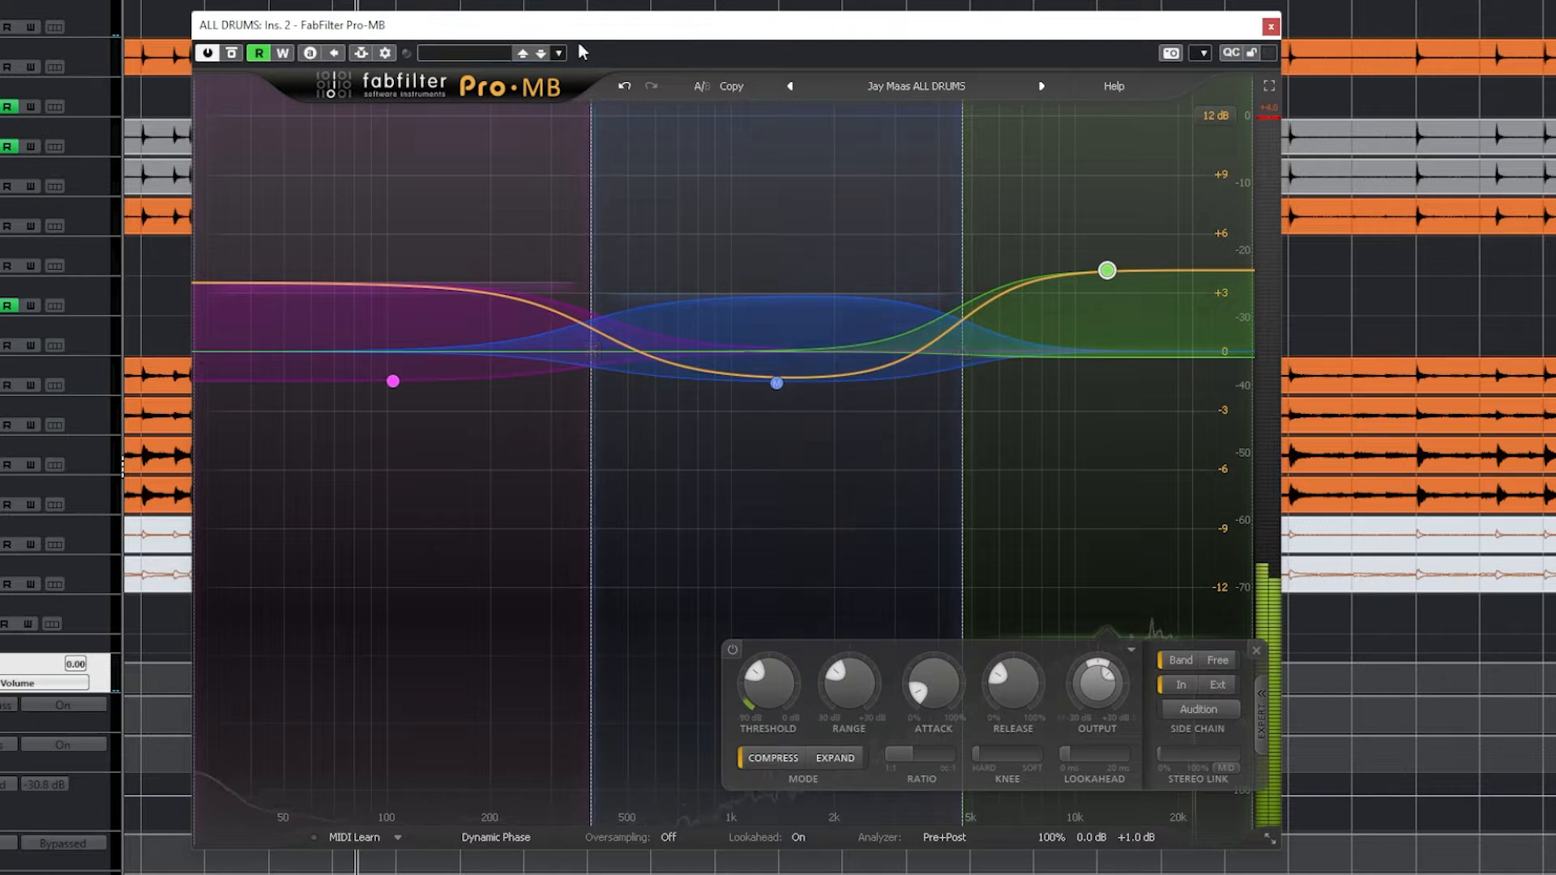
pyautogui.moveTo(624, 33); pyautogui.dragTo(610, 36)
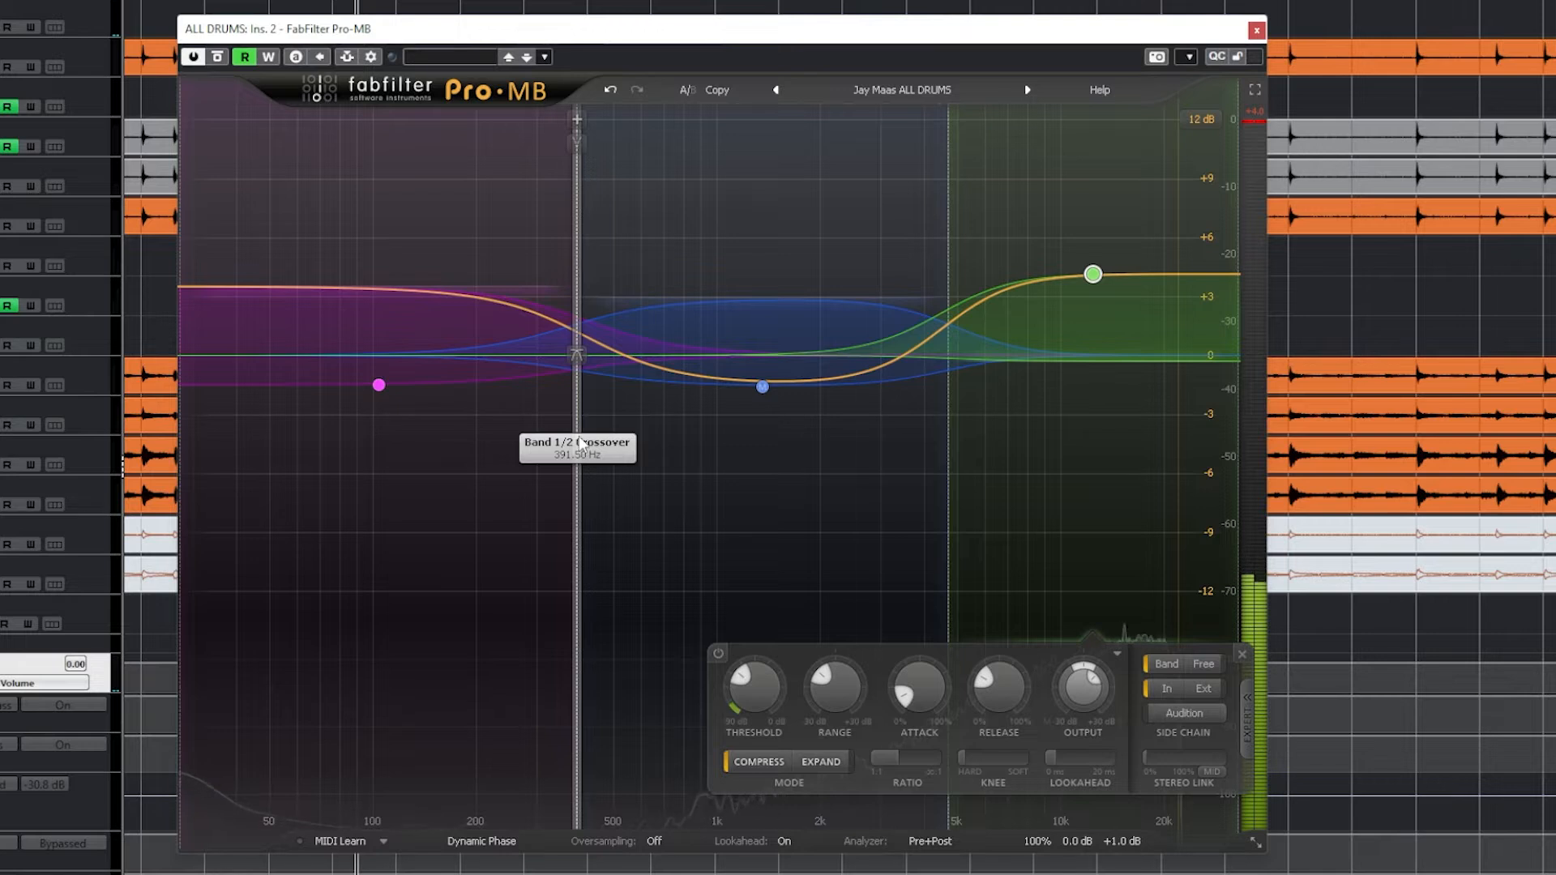
pyautogui.moveTo(645, 36); pyautogui.dragTo(622, 36)
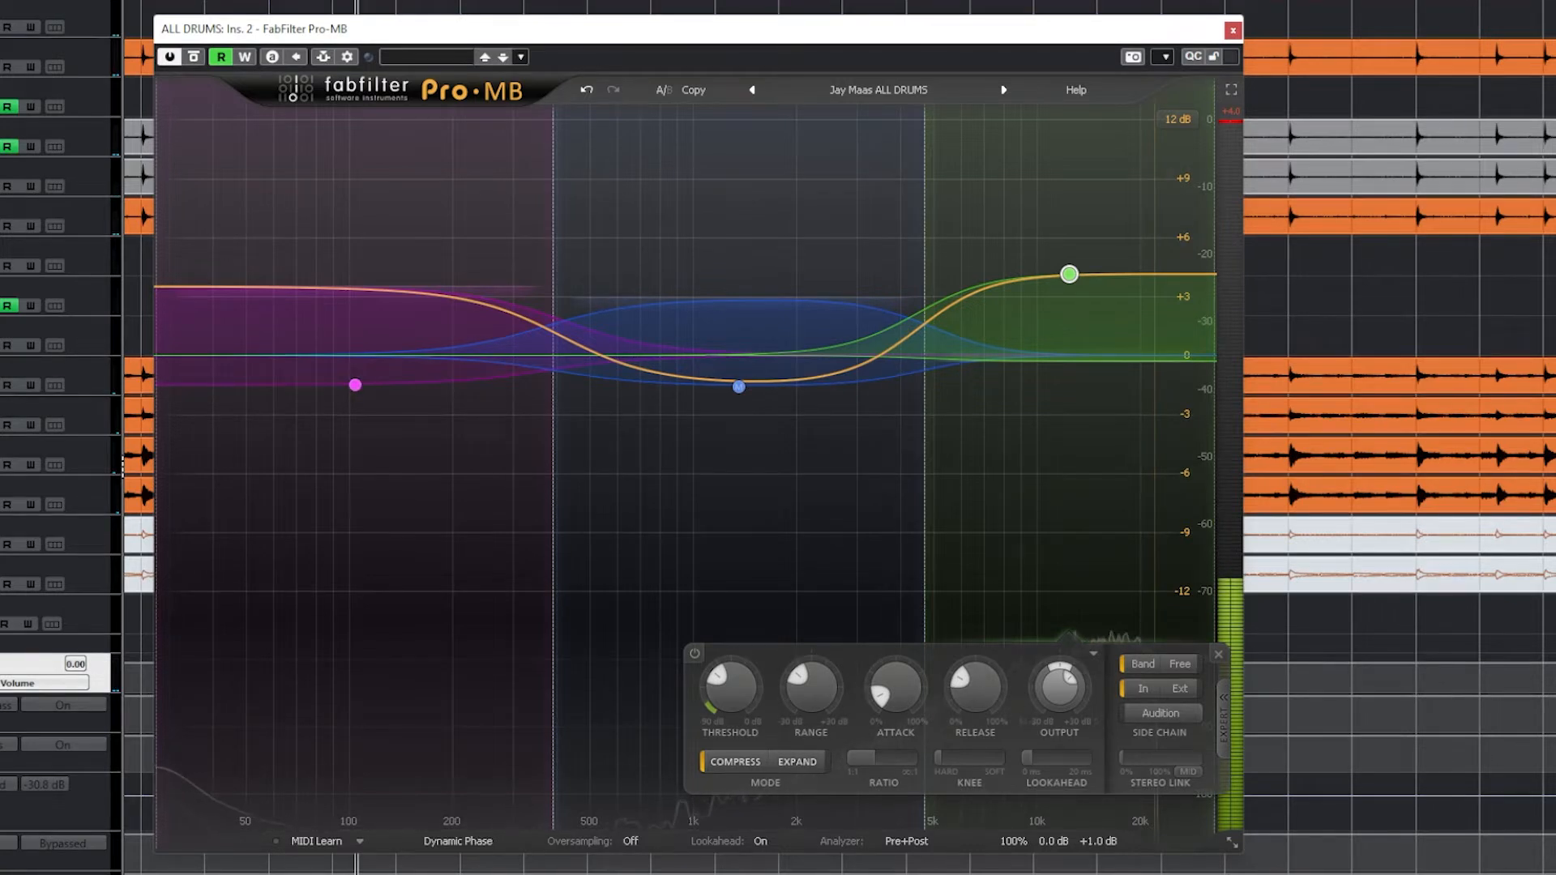
# - Open the API-2500 compressor on ALL DRUMS and play the drums with it bypassed and active
pyautogui.press('Delete')
pyautogui.click(1194, 466)
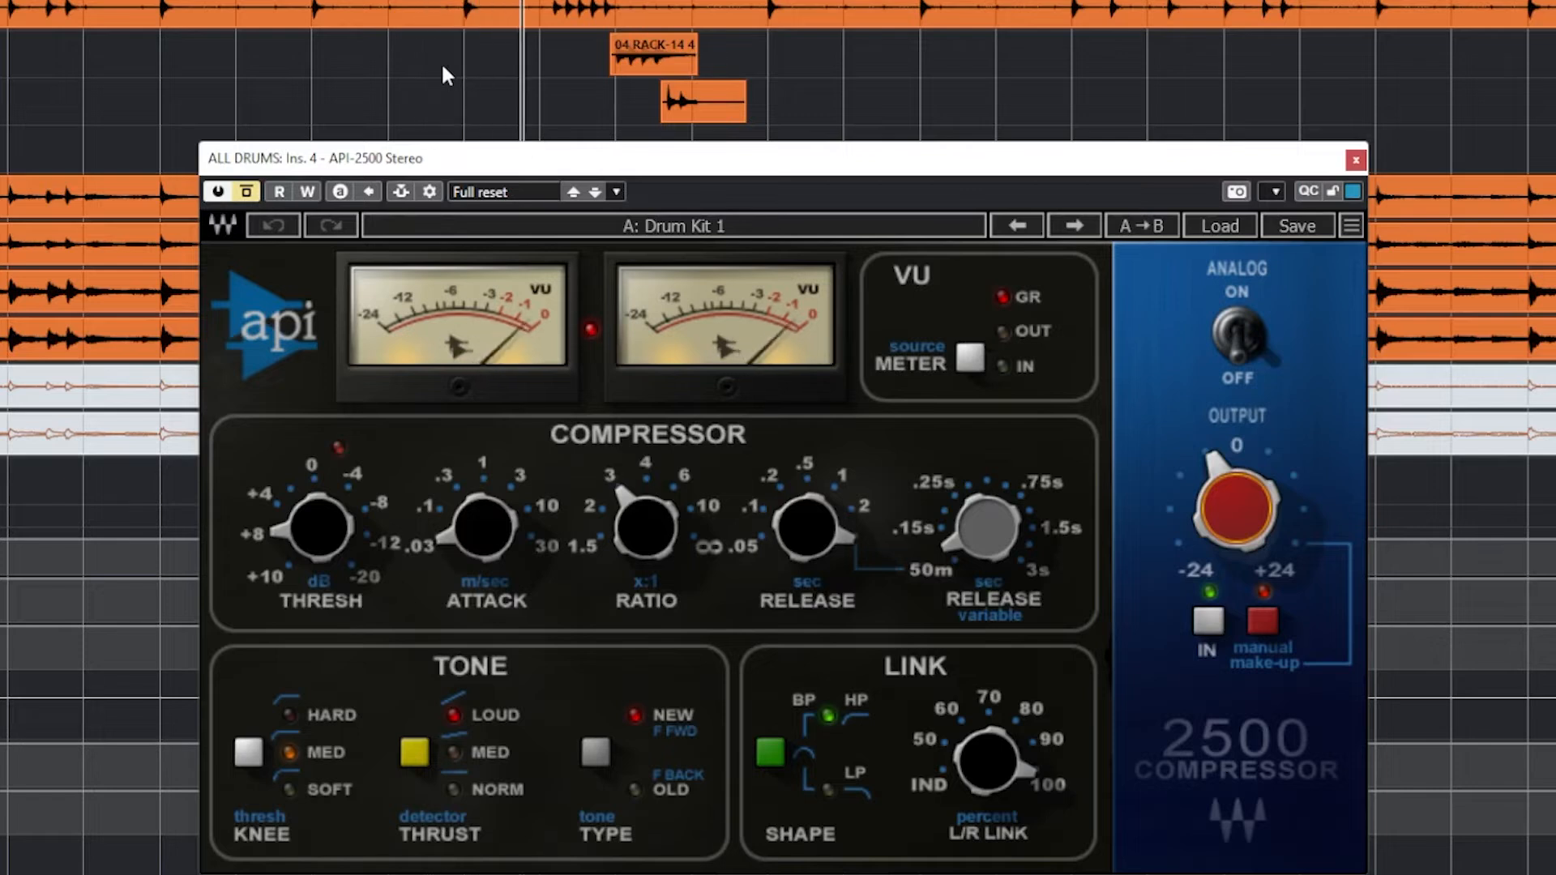
pyautogui.press('space')
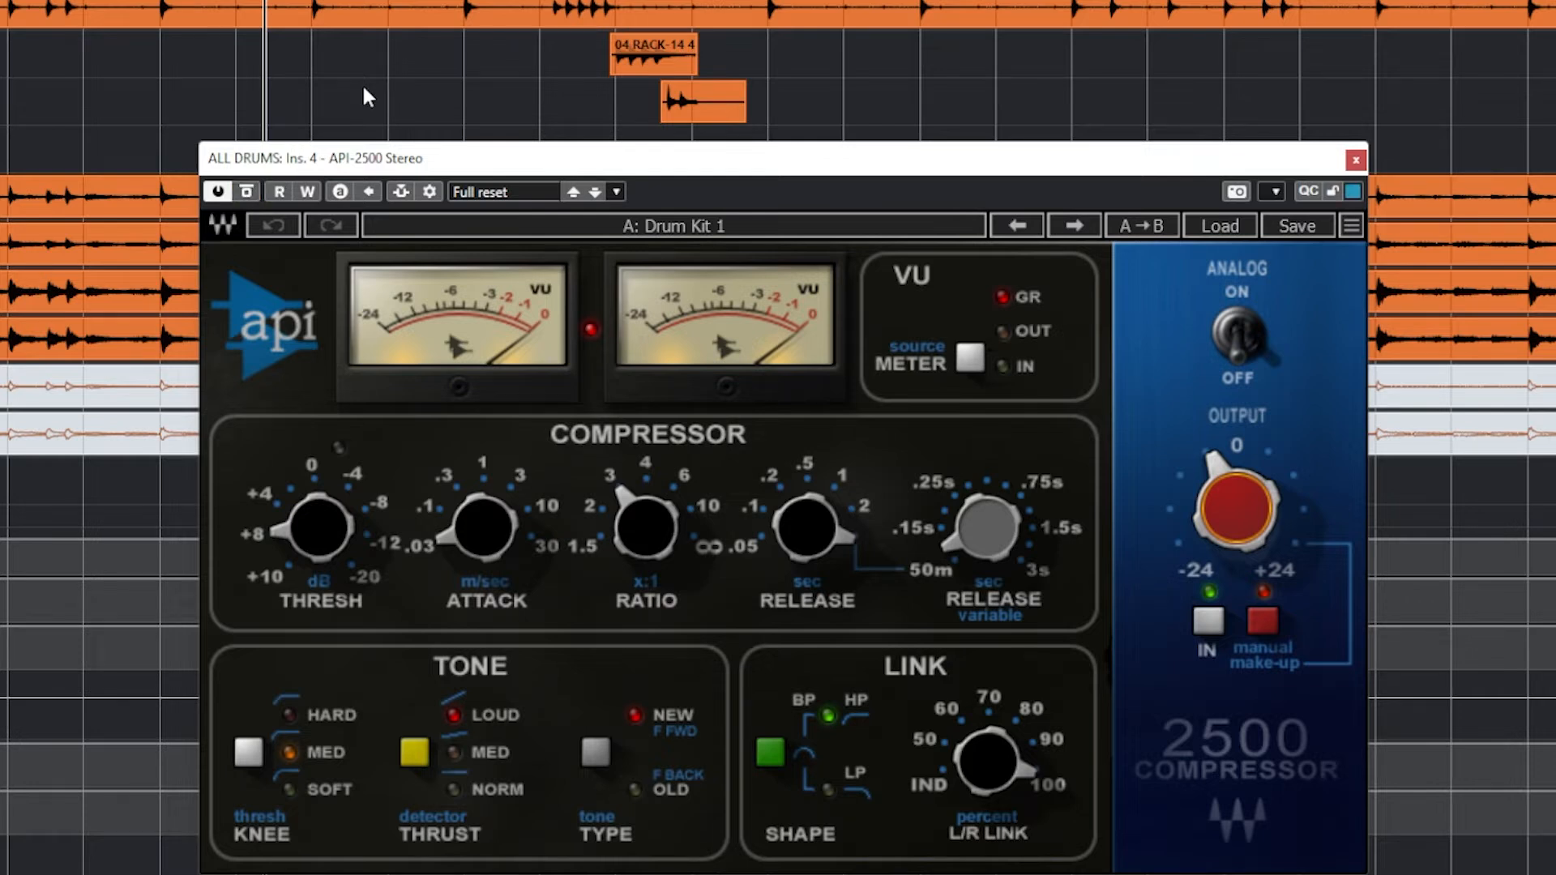
pyautogui.press('space')
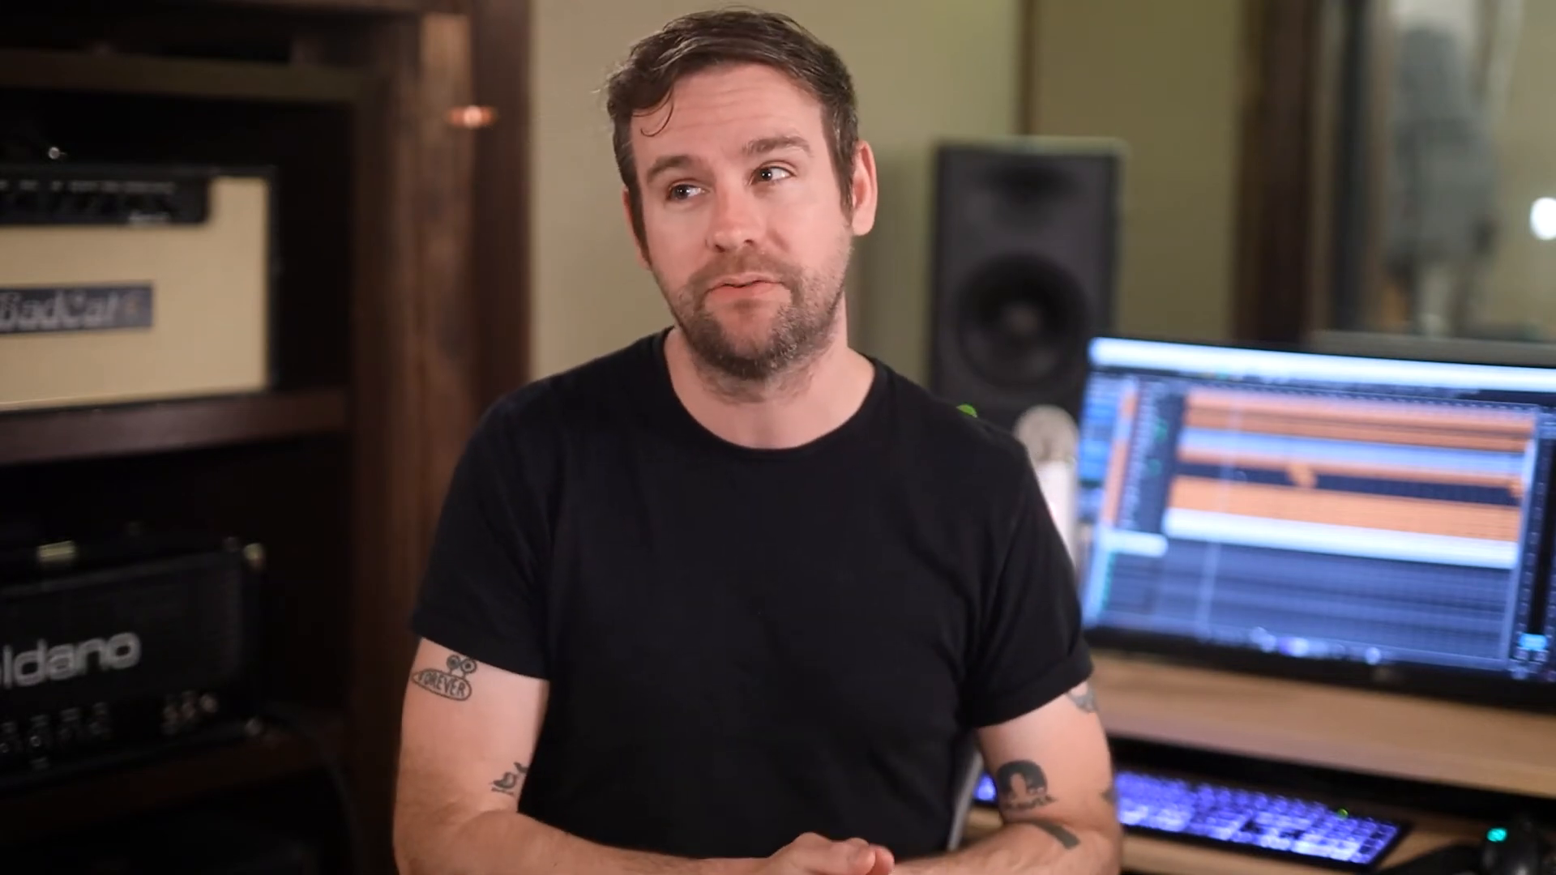
# - Enlarge the API-2500 compressor's interface and reposition its window over the arrangement
pyautogui.moveTo(1053, 467); pyautogui.dragTo(761, 386)
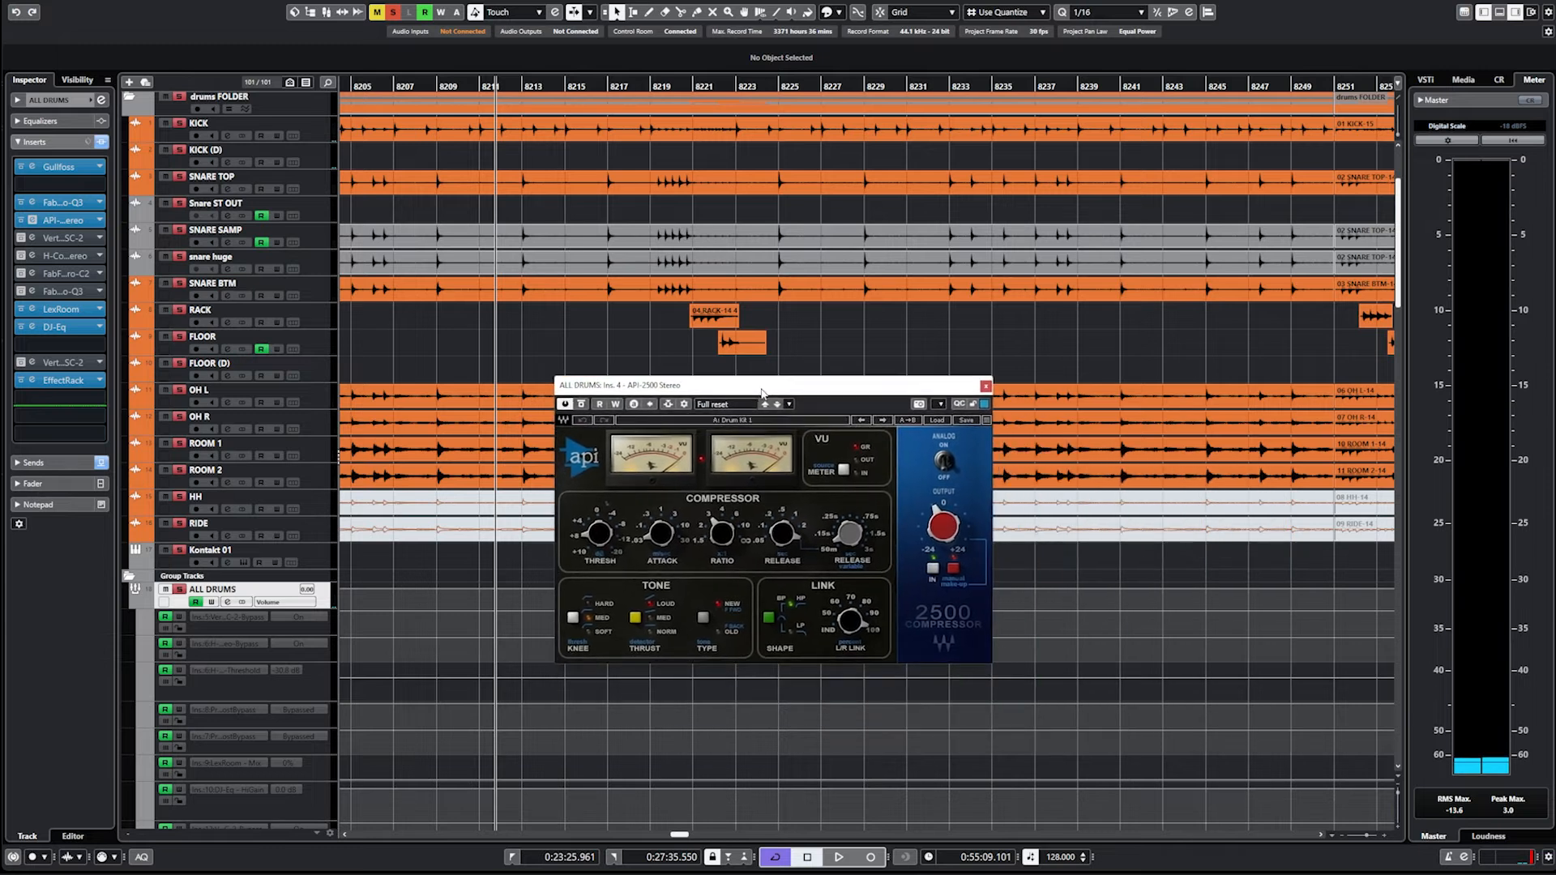
pyautogui.click(986, 421)
pyautogui.click(996, 488)
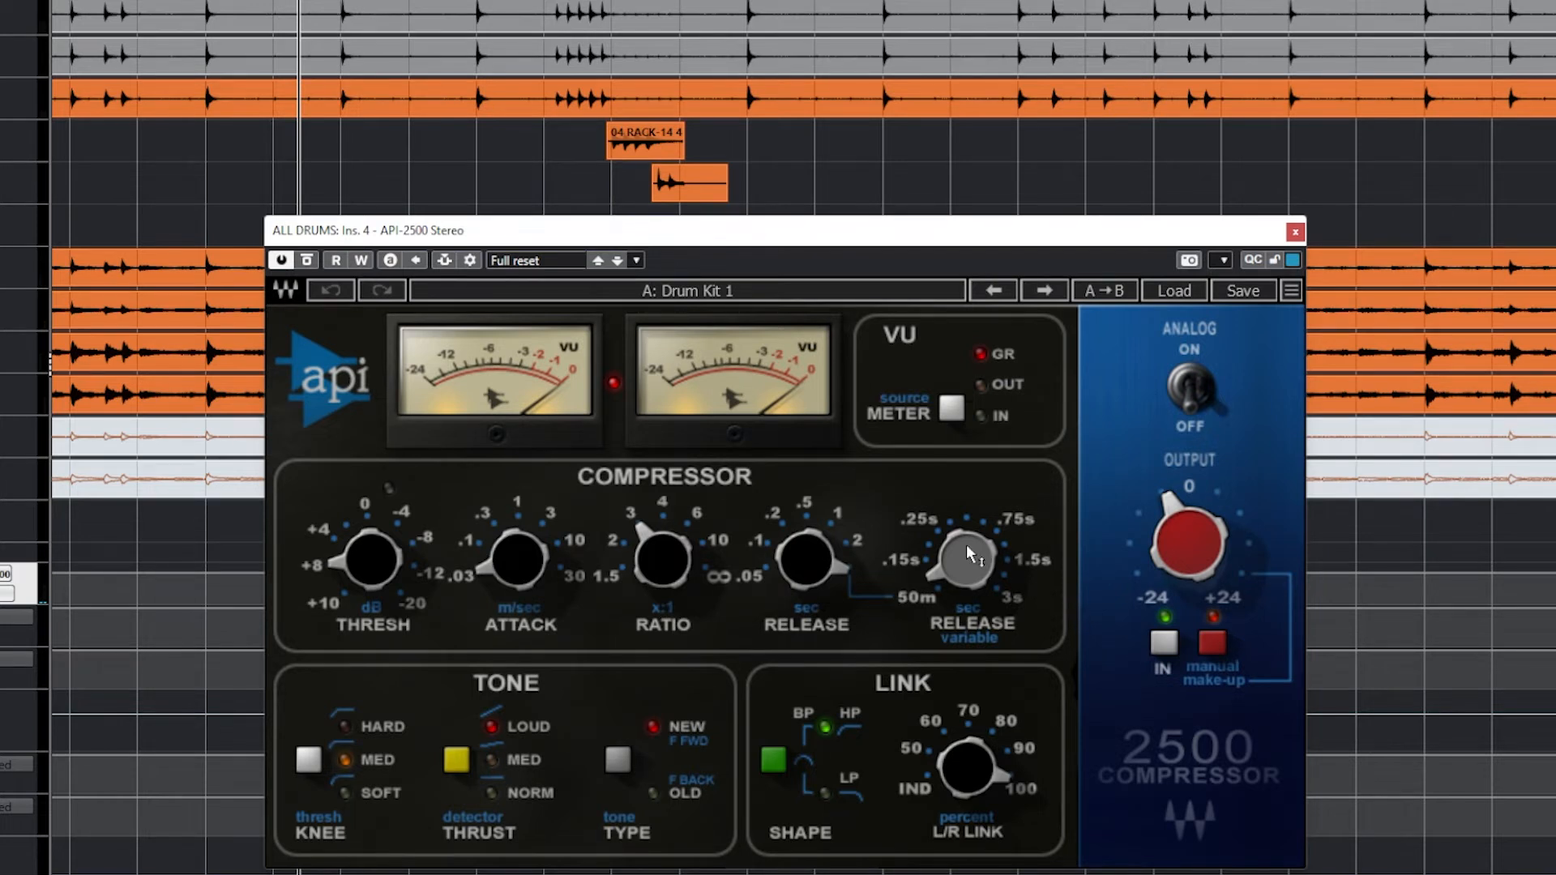
pyautogui.moveTo(506, 590)
pyautogui.moveTo(688, 238); pyautogui.dragTo(674, 238)
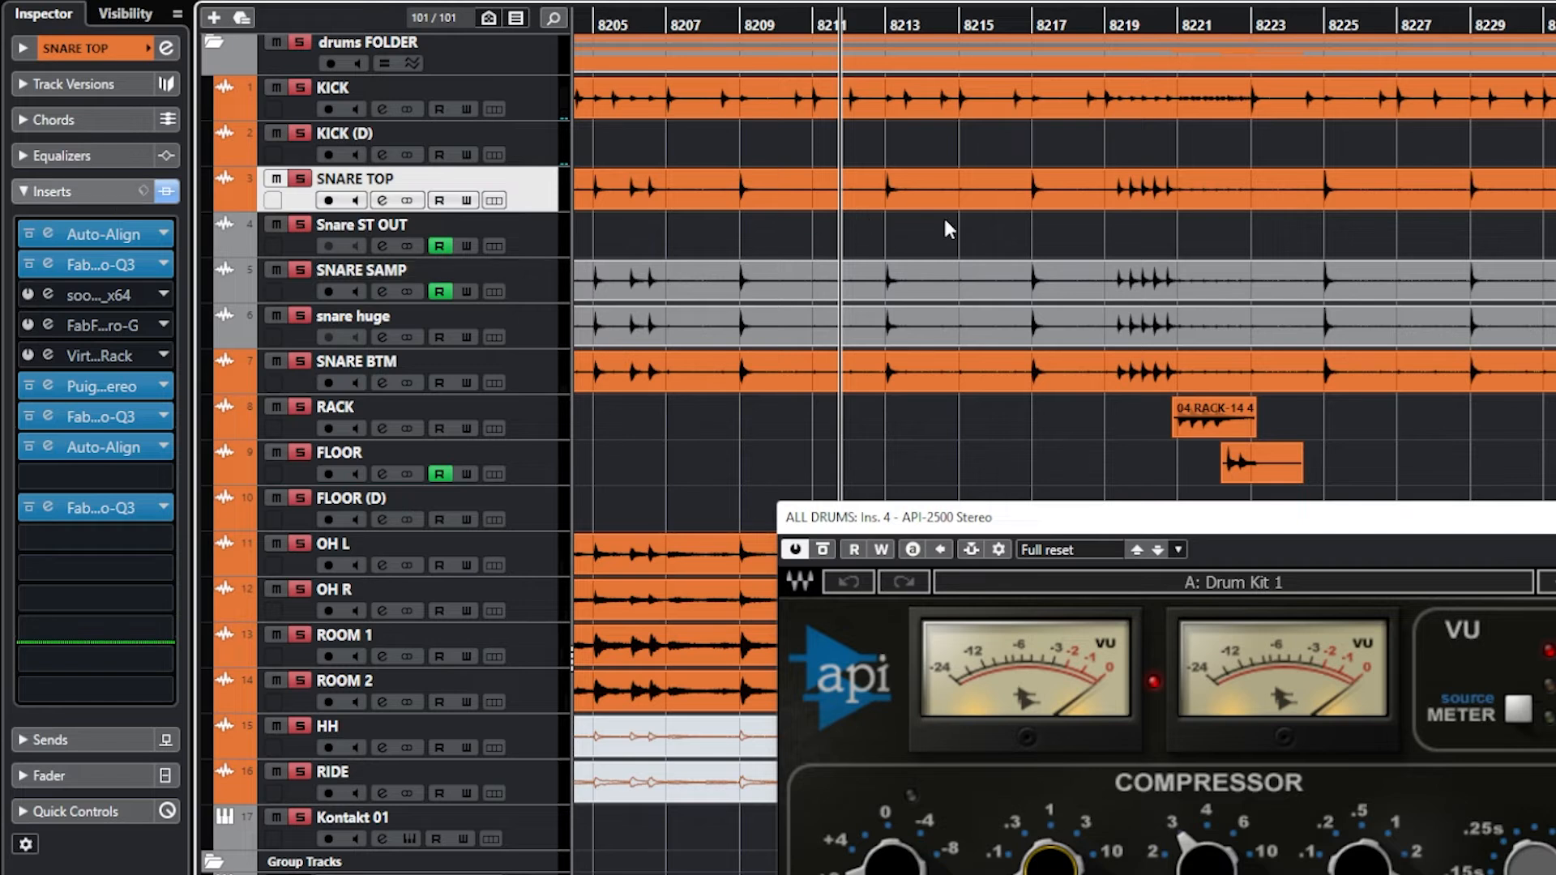
# - Open the CLA-76 compressor on the SNARE SAMP track to review its settings, and close it
pyautogui.click(547, 279)
pyautogui.click(49, 355)
pyautogui.moveTo(1345, 337); pyautogui.dragTo(754, 26)
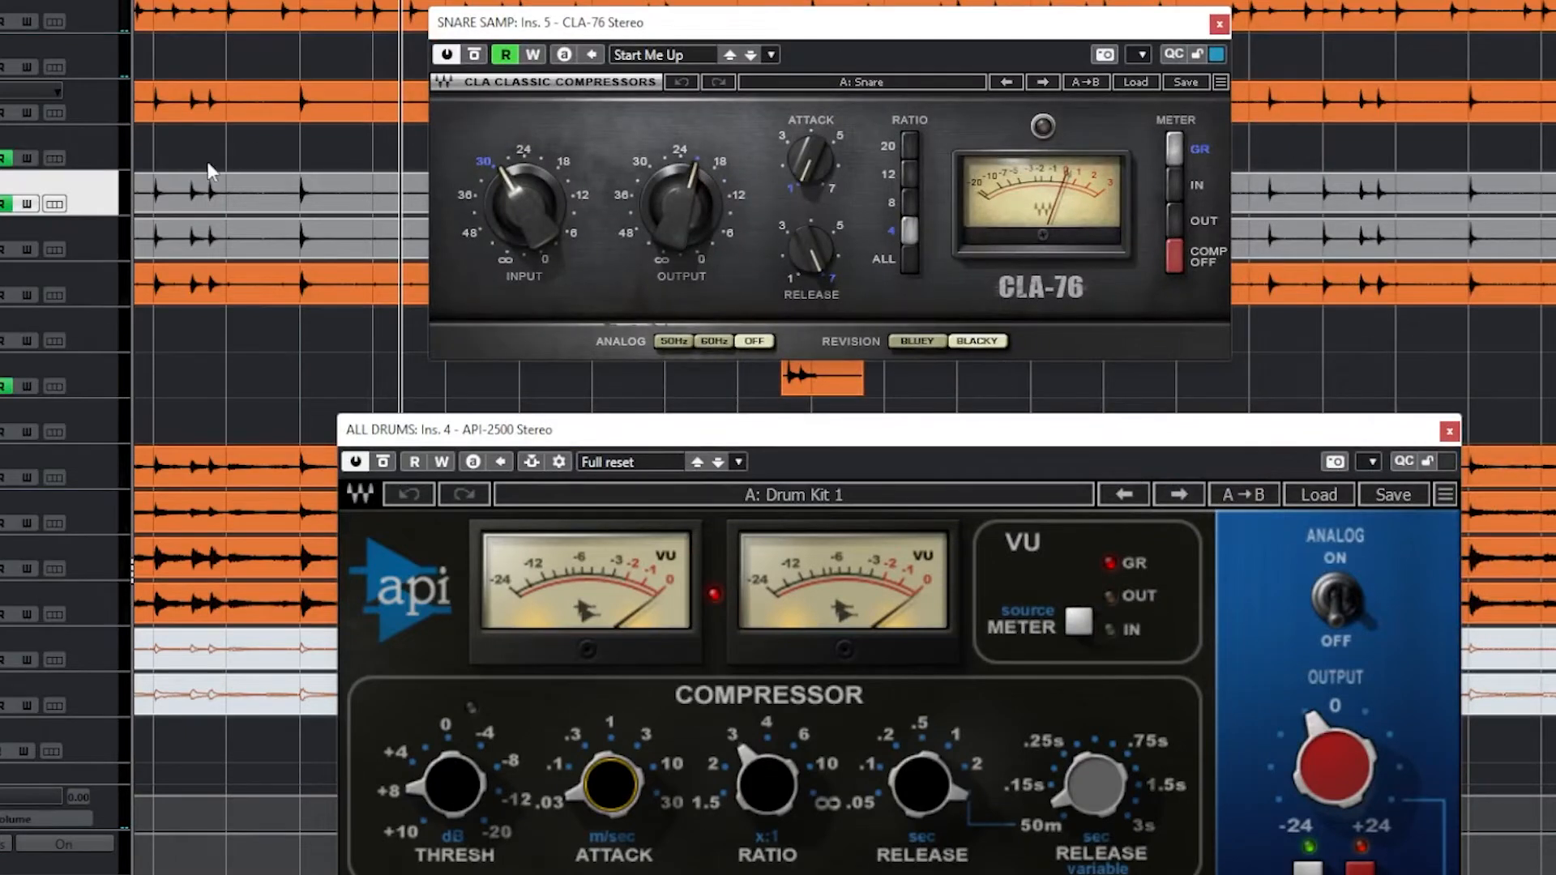
pyautogui.click(1220, 24)
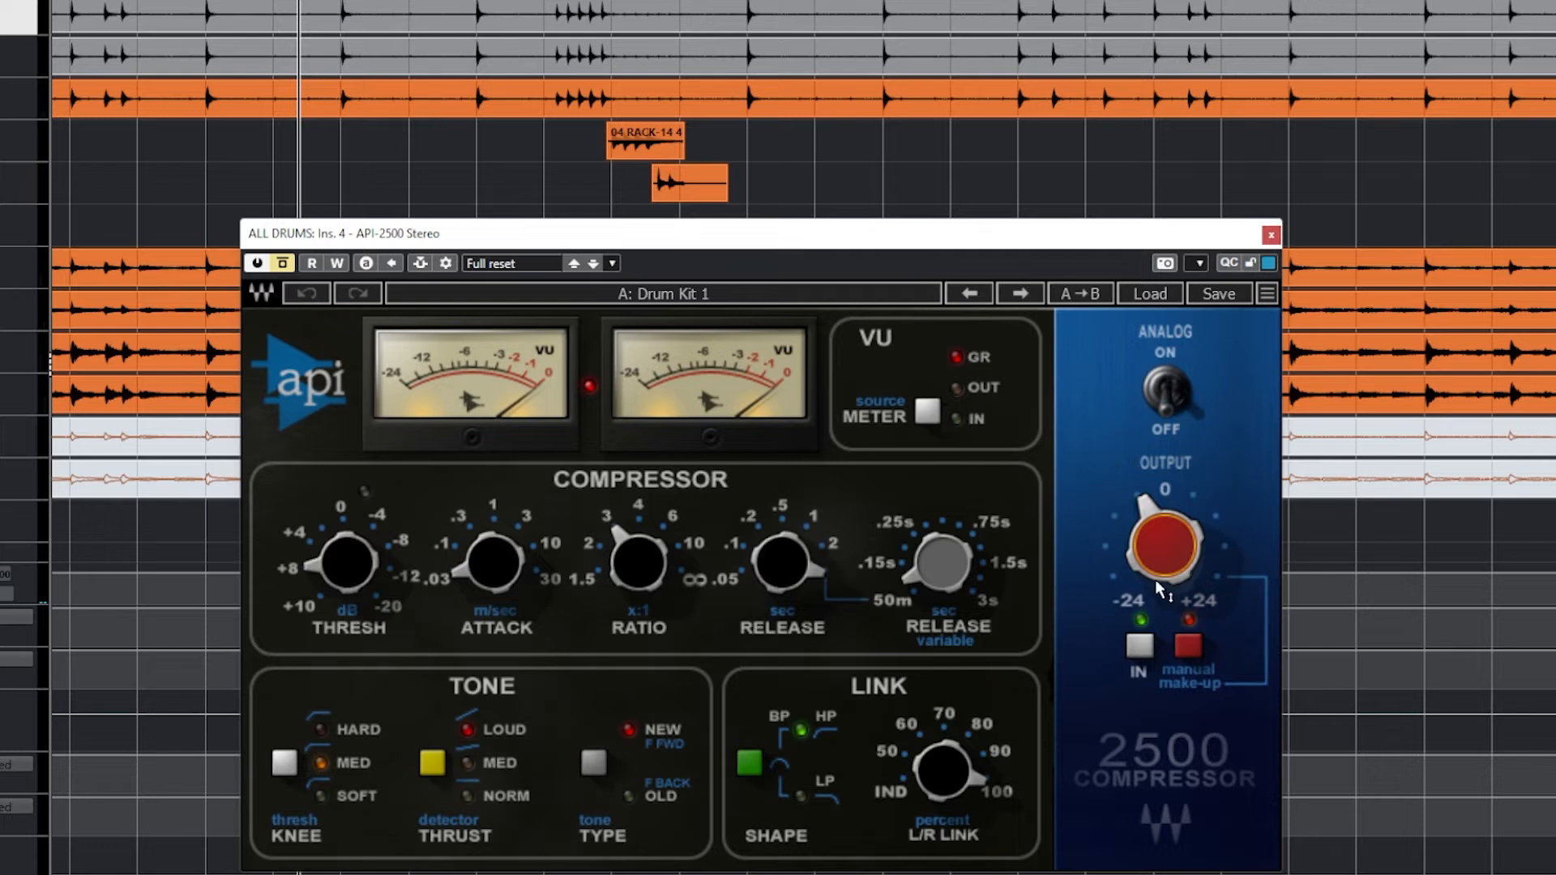
# - Compare the drums around the snare fill with the API-2500 on ALL DRUMS bypassed and active
pyautogui.moveTo(1162, 552)
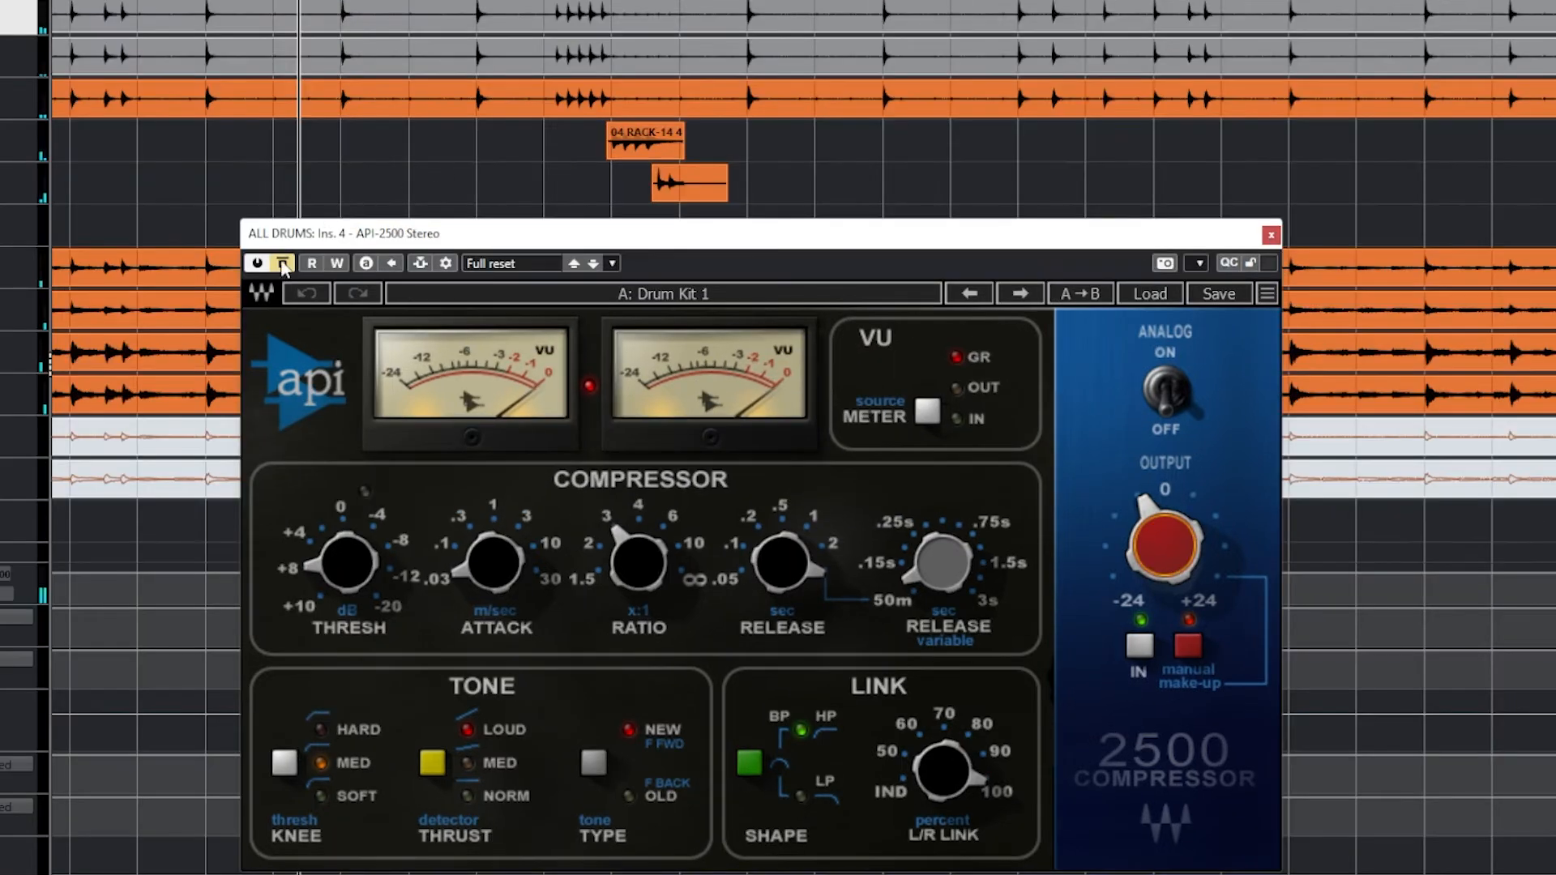
pyautogui.click(283, 264)
pyautogui.scroll(3, 619, 61)
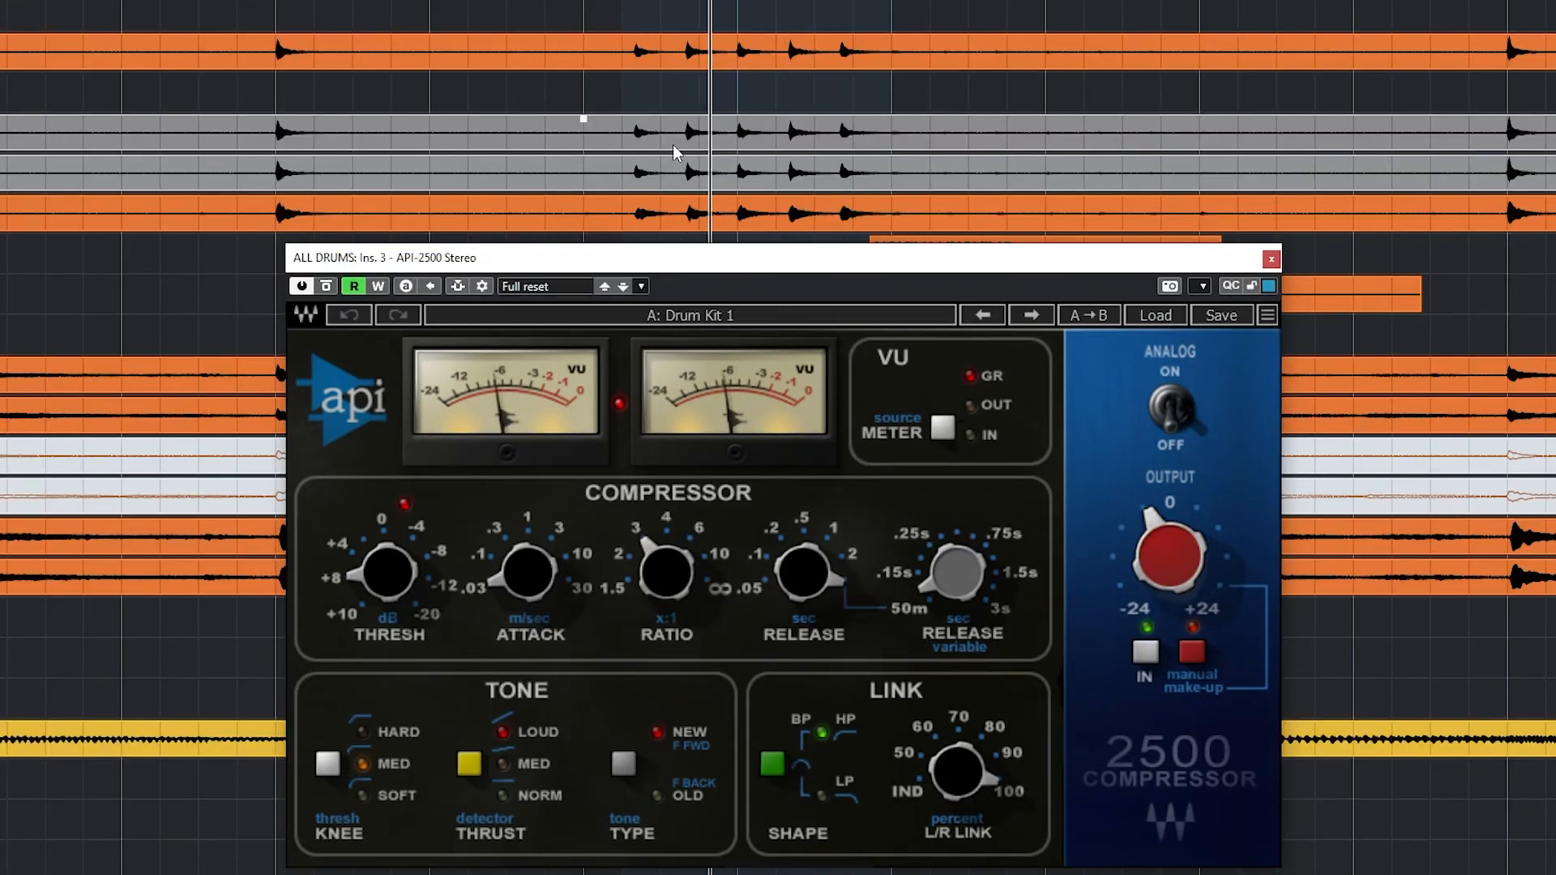
pyautogui.click(325, 286)
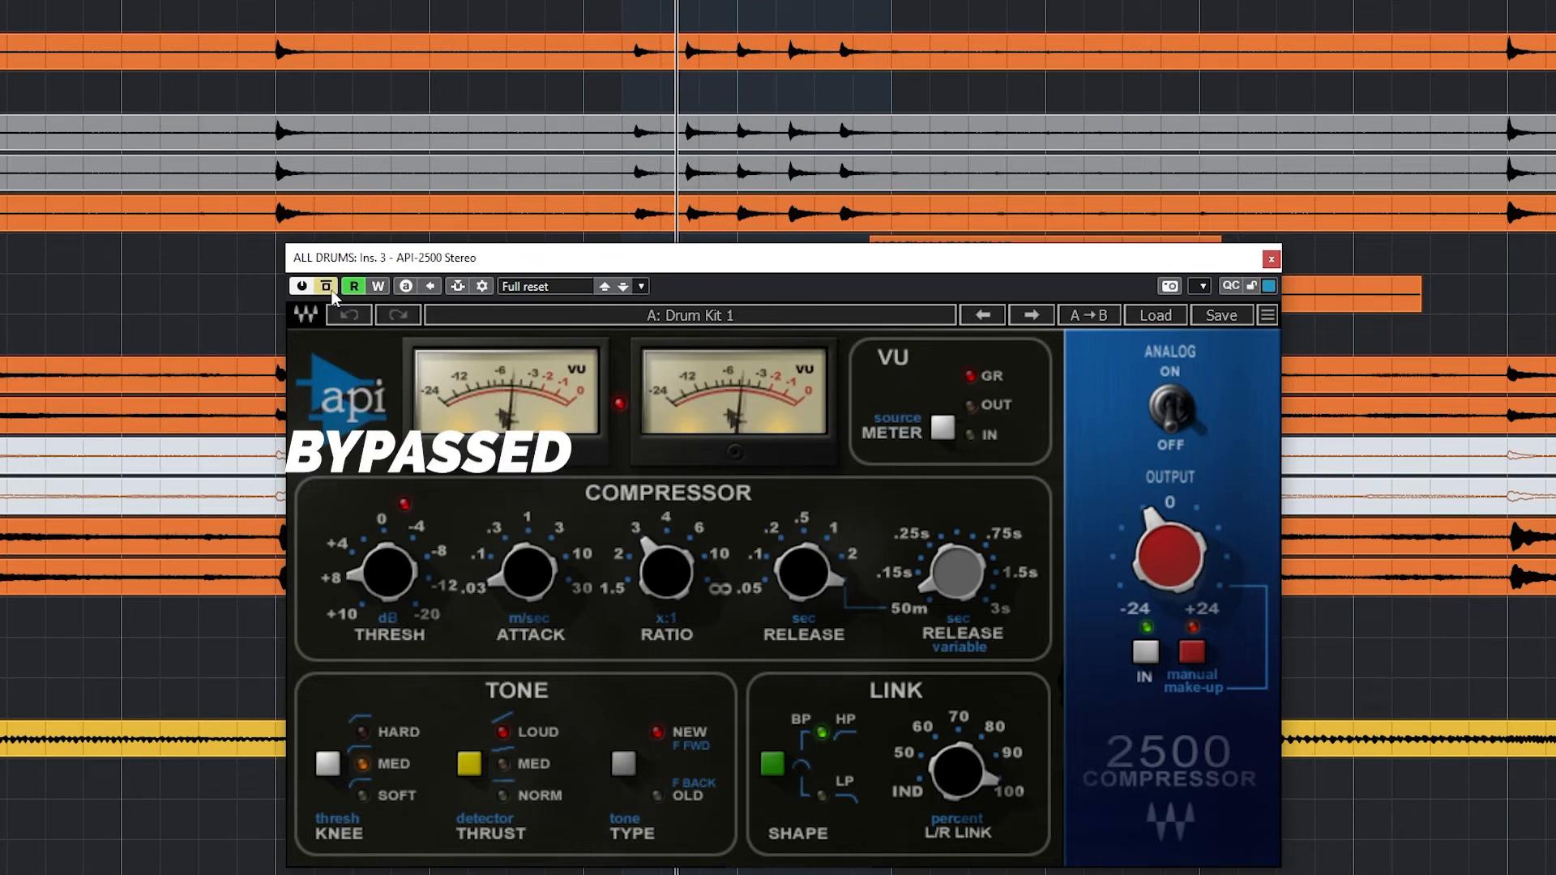
pyautogui.click(326, 286)
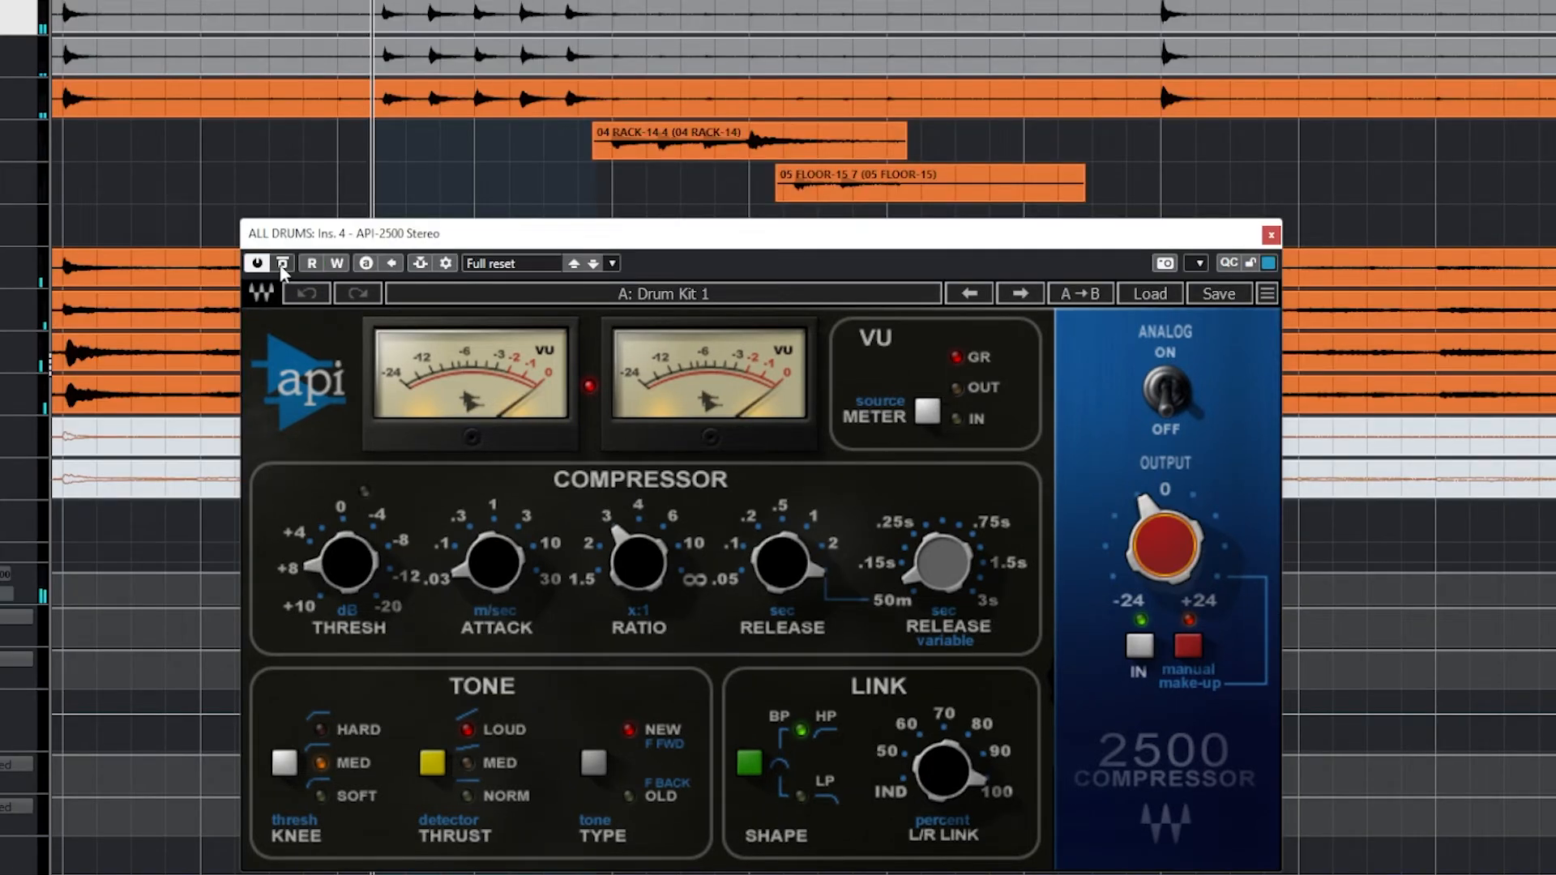
# - Raise the API-2500 threshold on ALL DRUMS to +10 dB
pyautogui.click(319, 576)
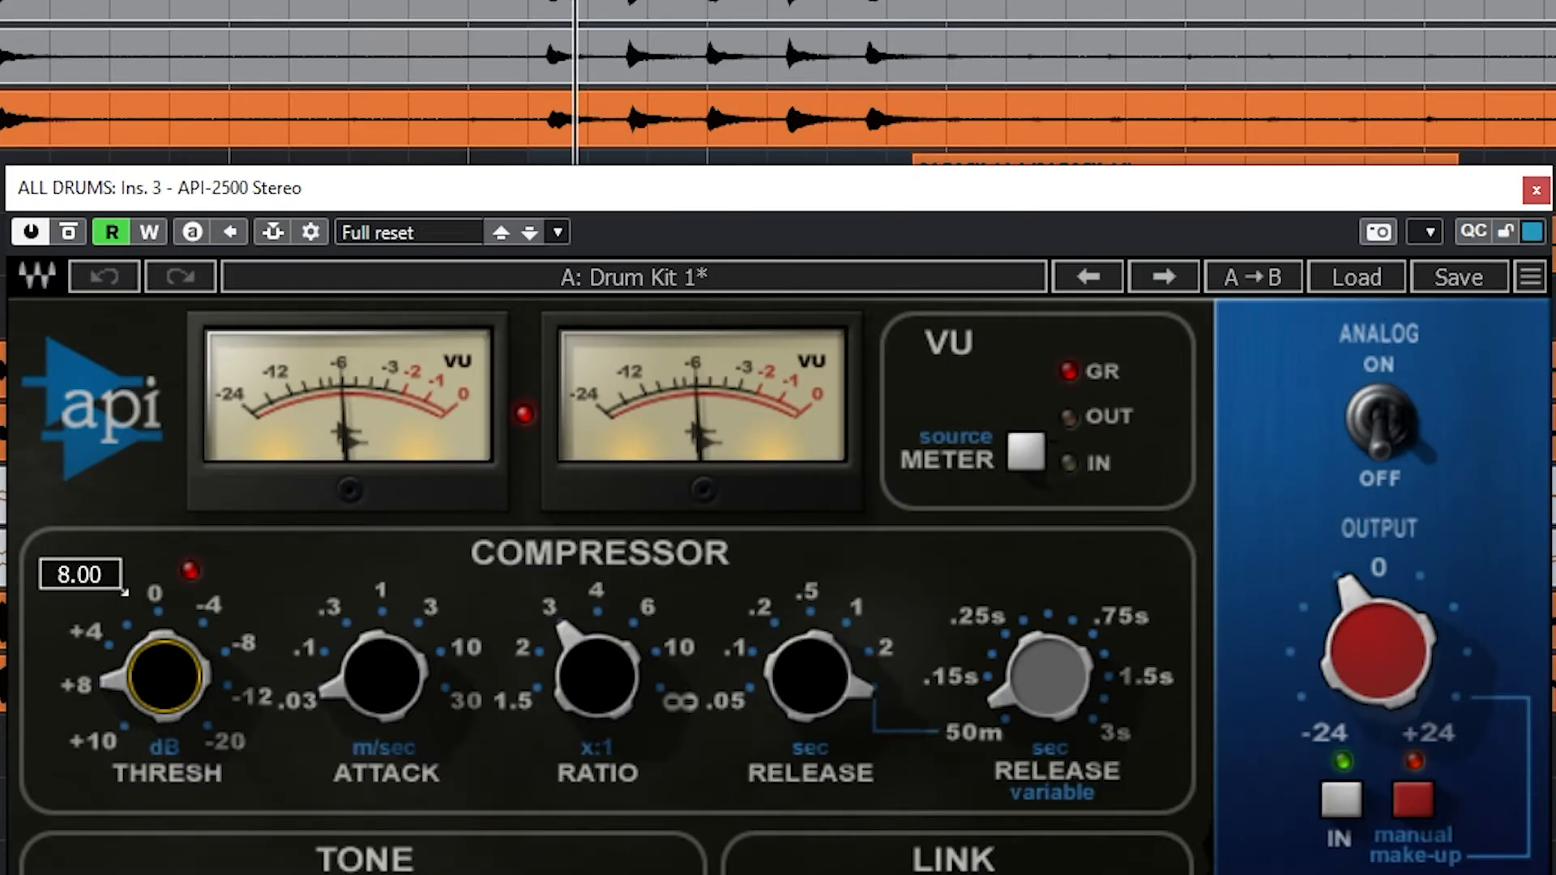
pyautogui.moveTo(346, 561); pyautogui.dragTo(347, 571)
pyautogui.moveTo(133, 683); pyautogui.dragTo(134, 689)
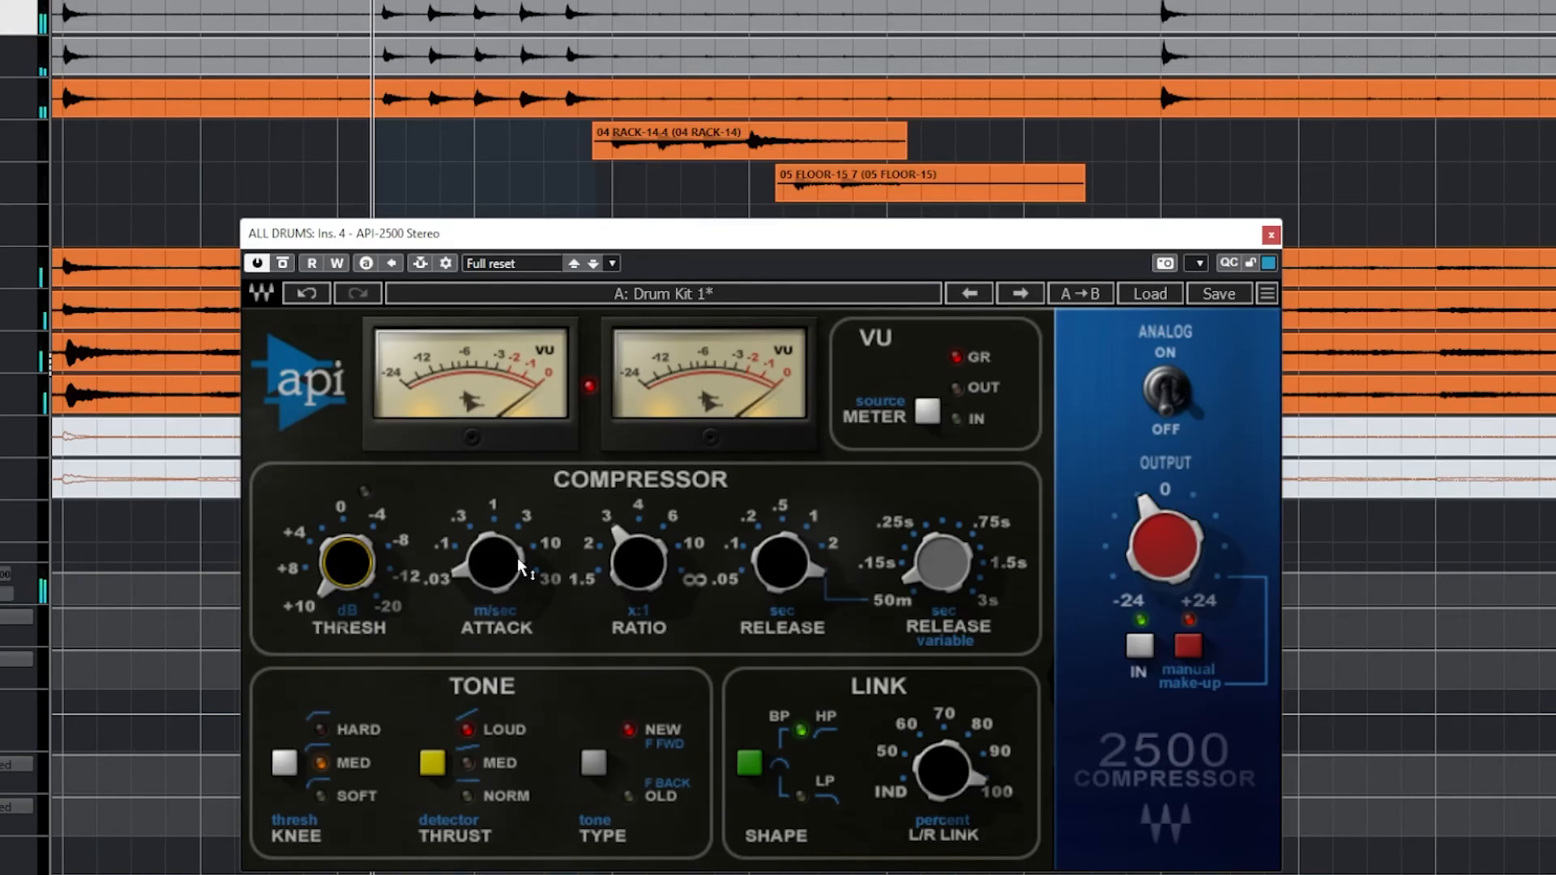
# - Try slower API-2500 attack times up to 30 ms on the drums, and return the attack to 0.03 ms
pyautogui.moveTo(381, 674)
pyautogui.moveTo(493, 561); pyautogui.dragTo(493, 551)
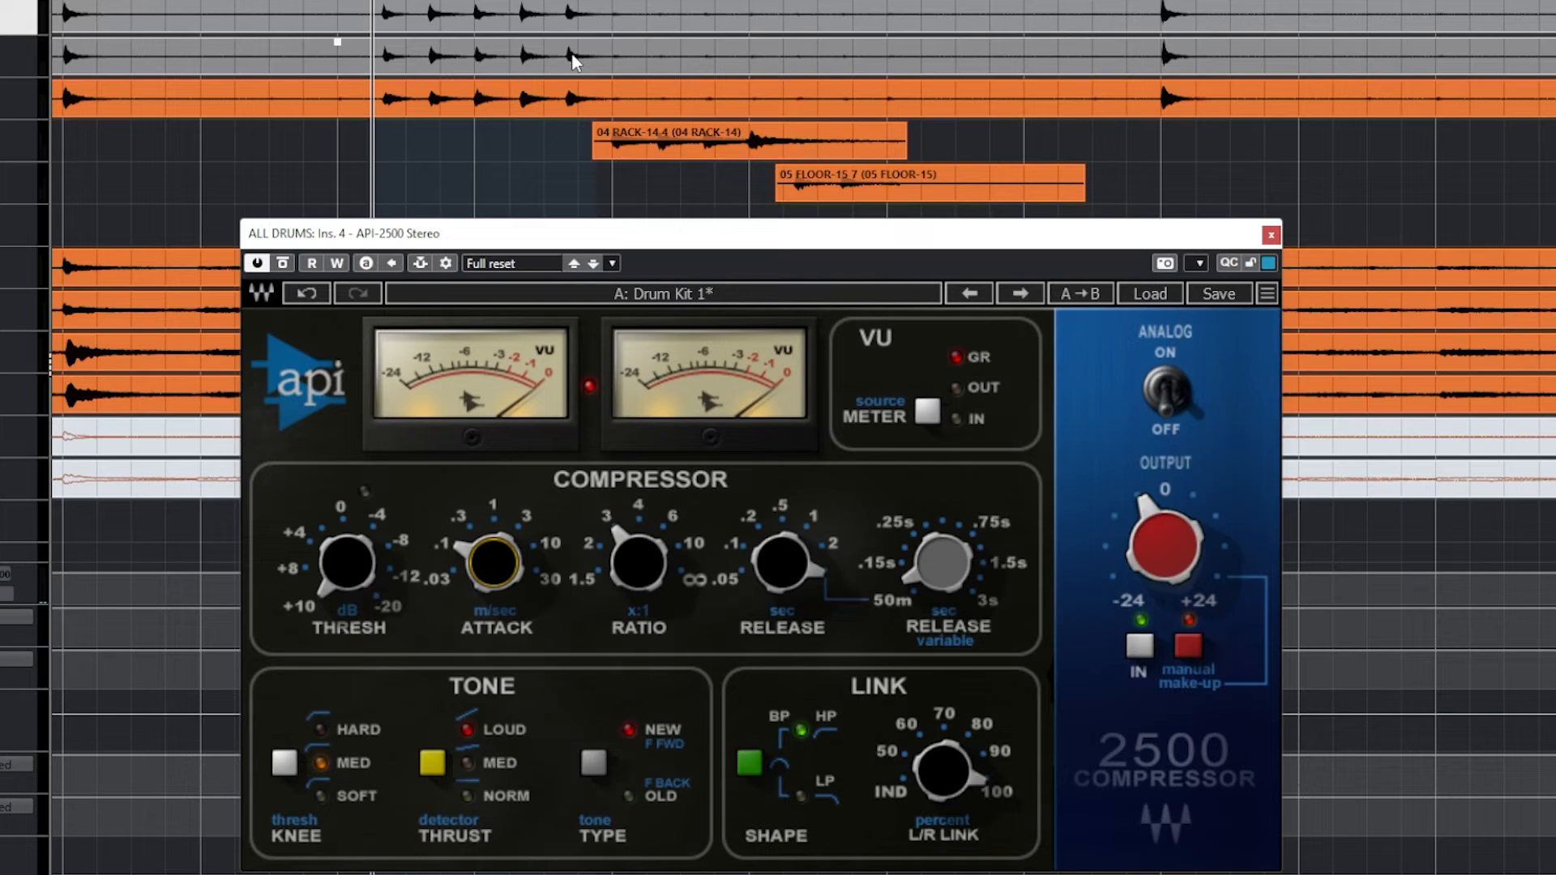
pyautogui.moveTo(484, 589); pyautogui.dragTo(486, 599)
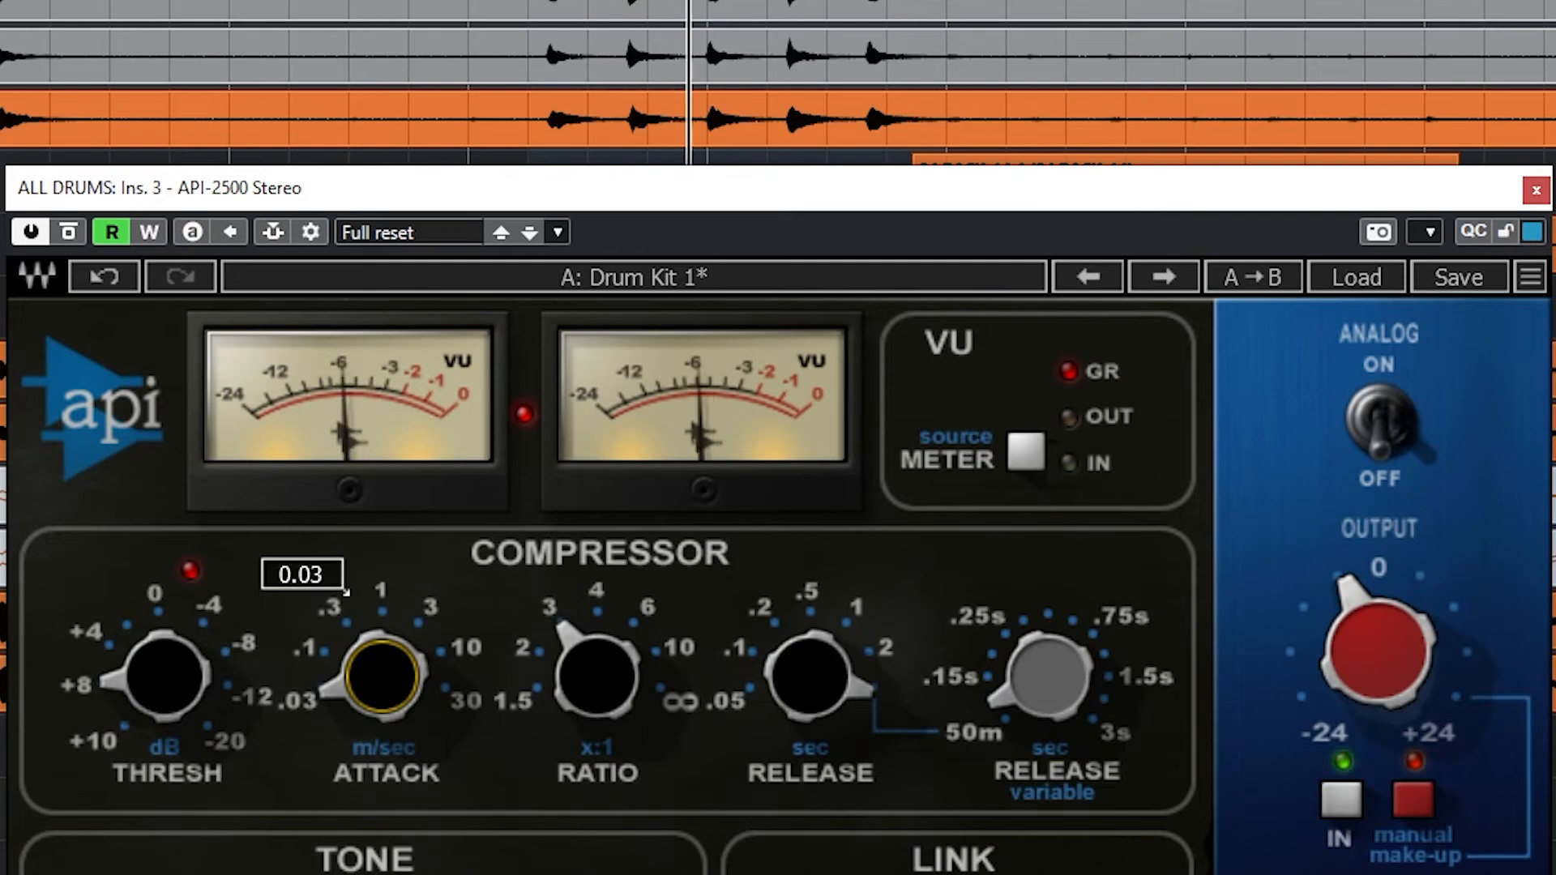
pyautogui.moveTo(491, 567); pyautogui.dragTo(491, 558)
pyautogui.moveTo(380, 676); pyautogui.dragTo(380, 620)
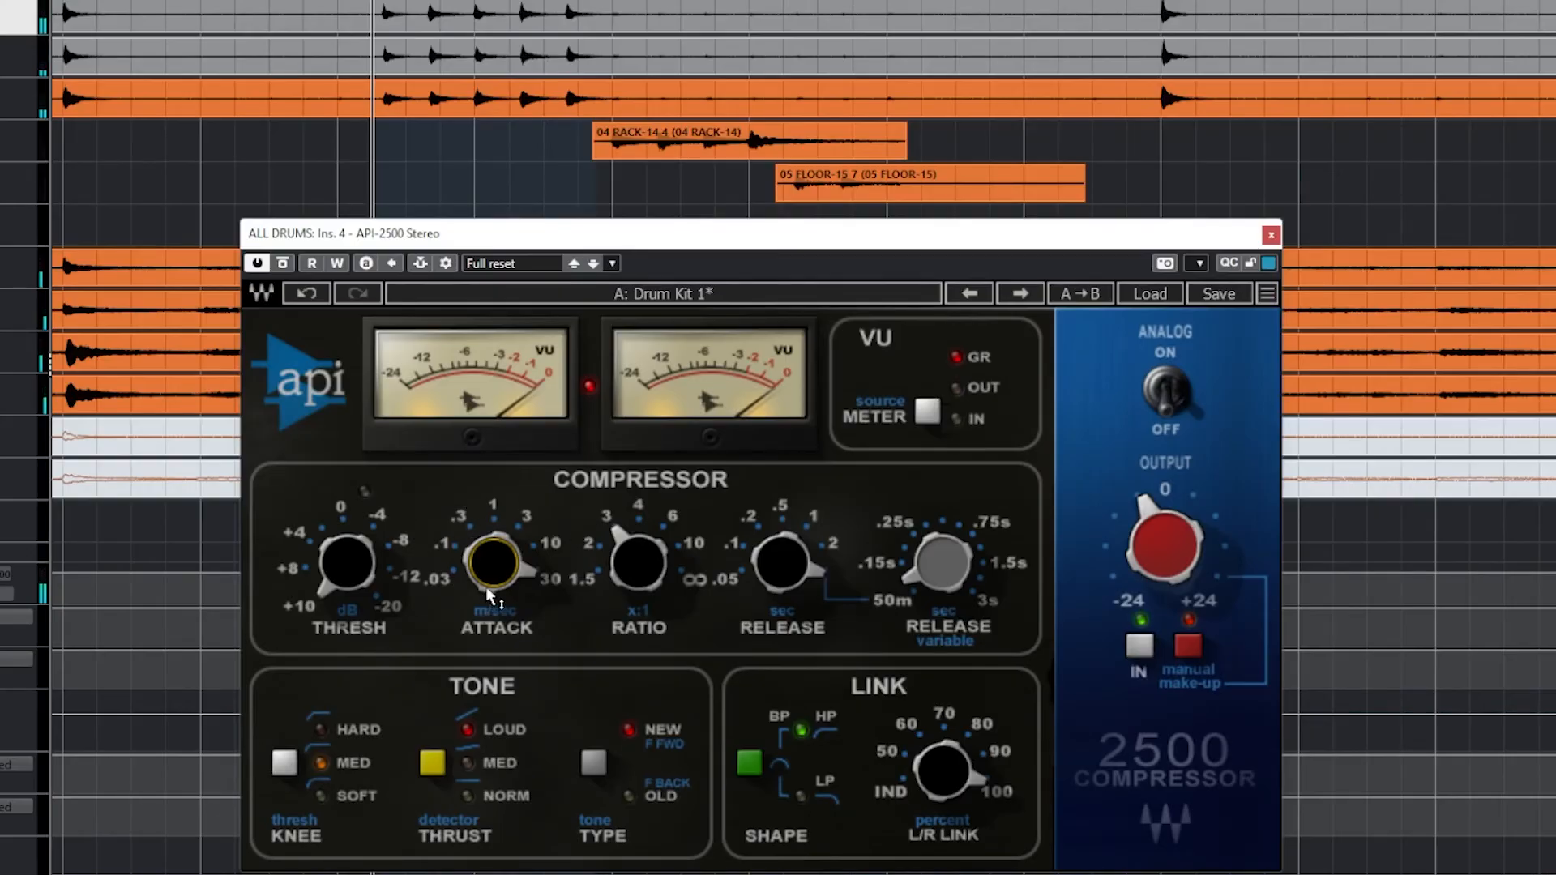
pyautogui.moveTo(512, 574)
pyautogui.moveTo(504, 563); pyautogui.dragTo(470, 506)
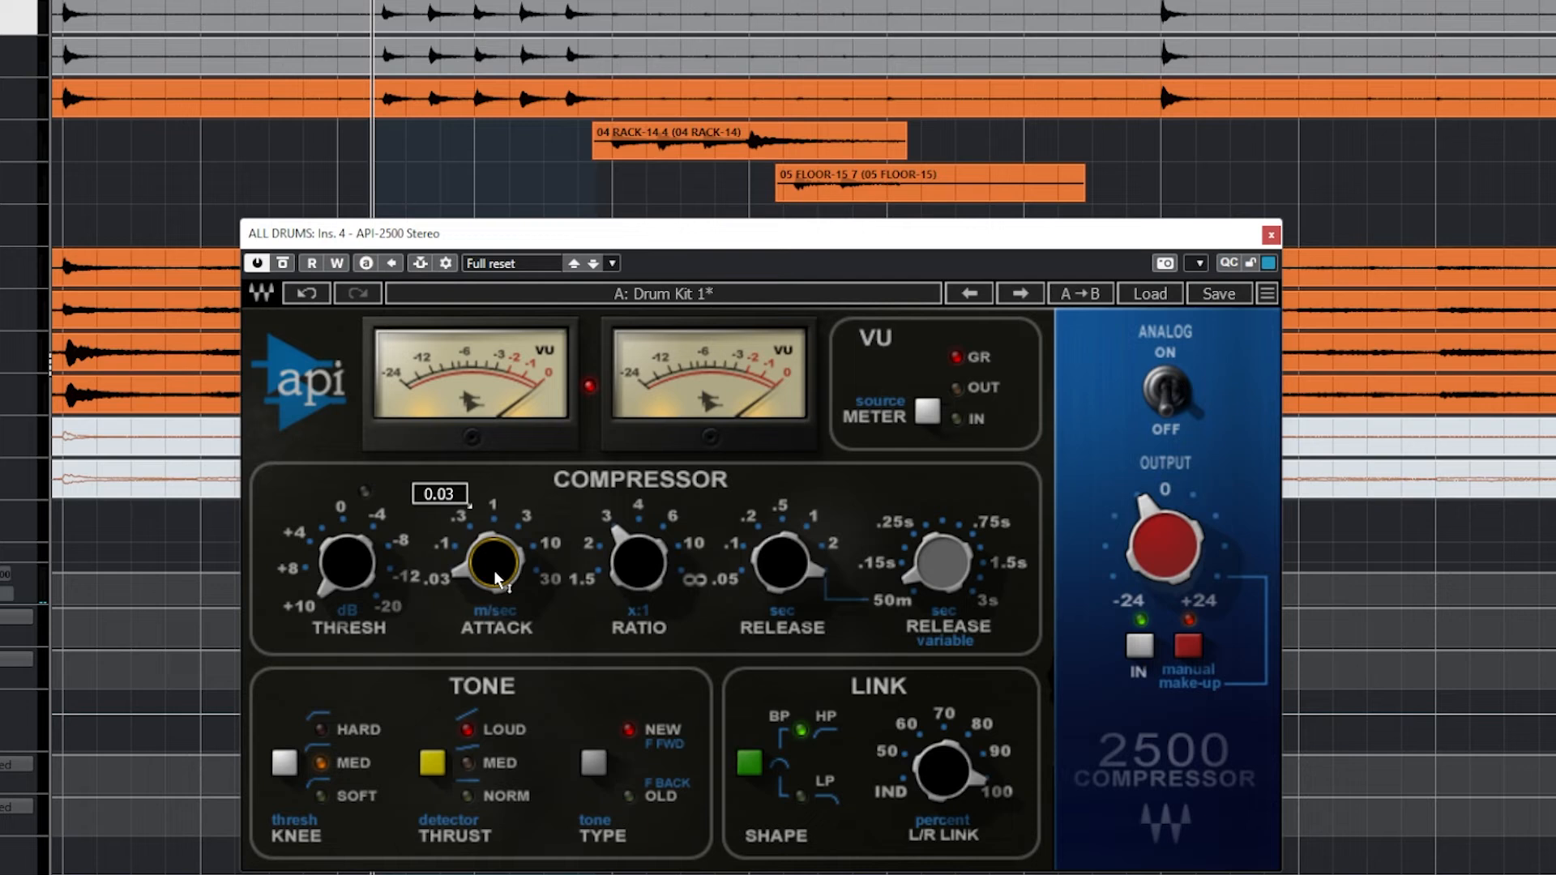
# - Lower the API-2500 threshold all the way to -20 dB
pyautogui.moveTo(343, 579)
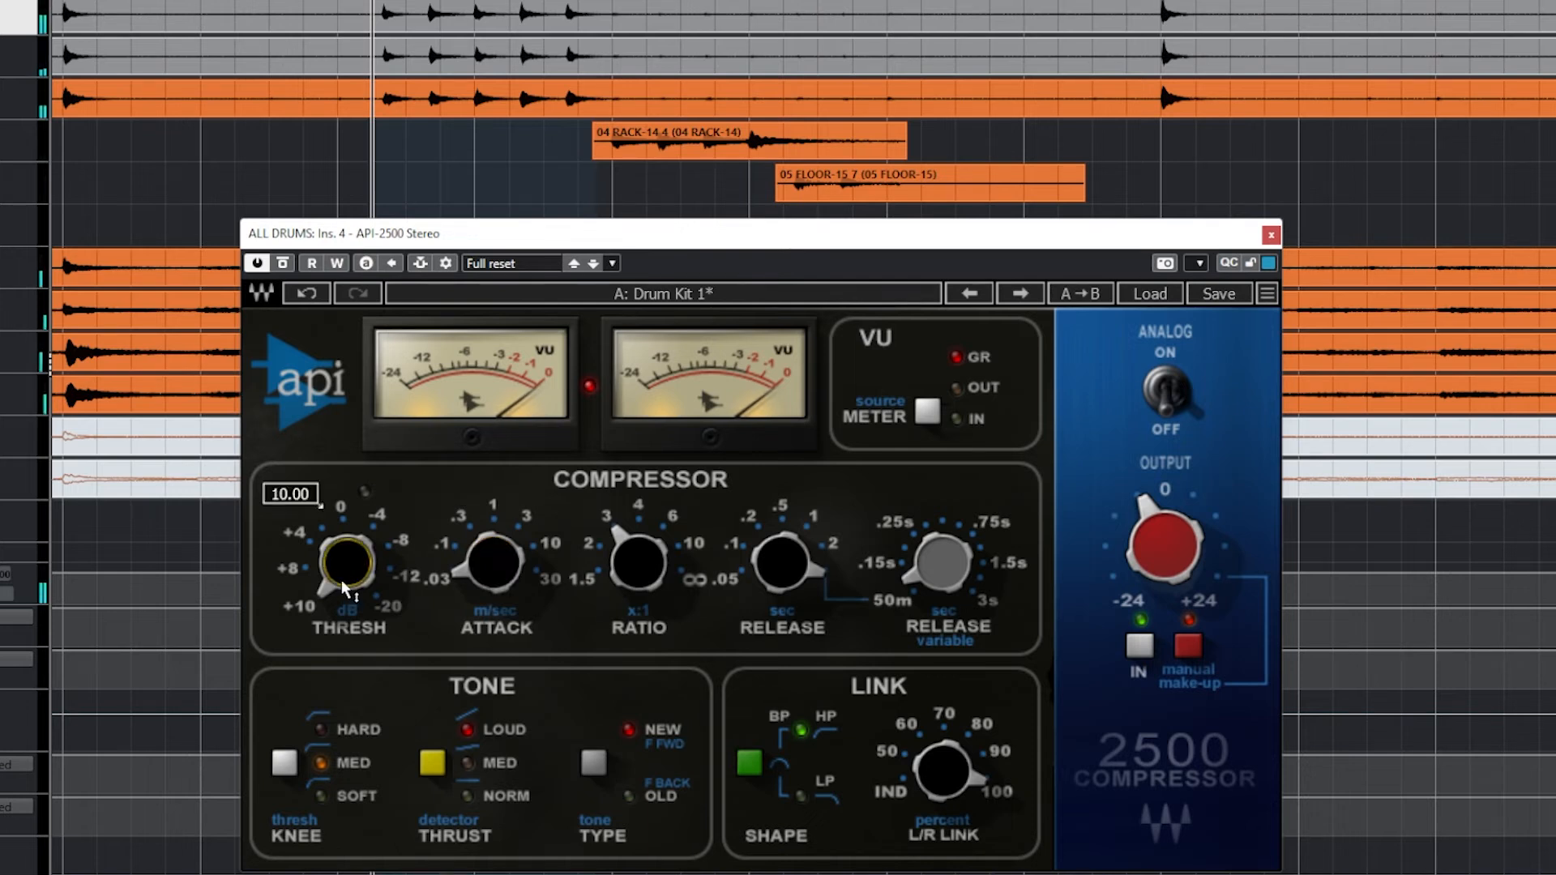
pyautogui.scroll(5, 344, 582)
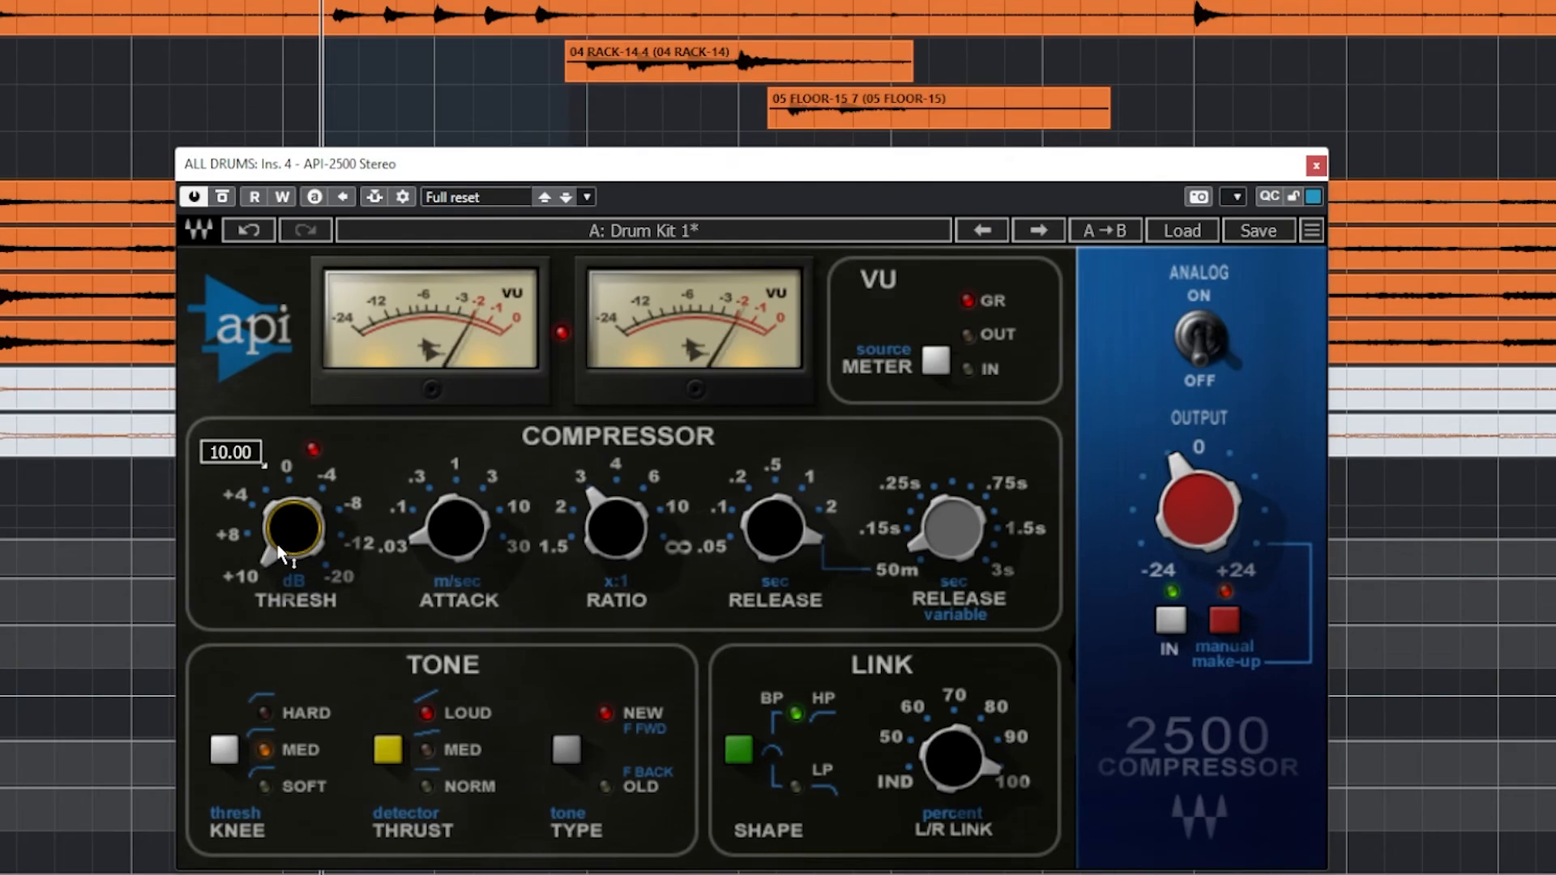
pyautogui.scroll(15, 264, 465)
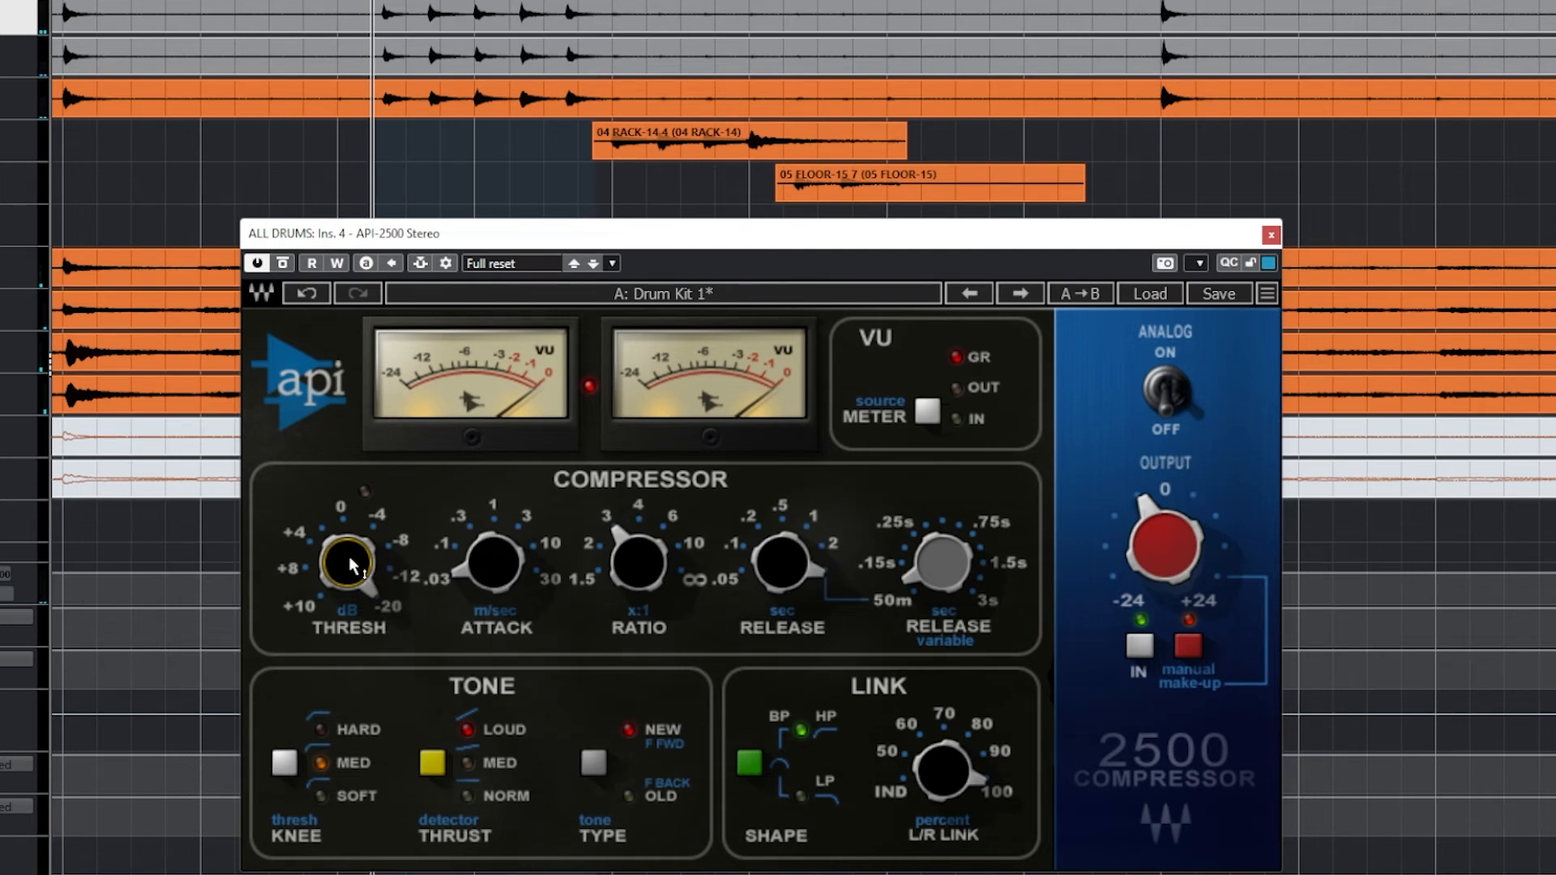
# - Play the drums from well before the snare fill and raise the API-2500 threshold back to +8 dB
pyautogui.moveTo(357, 565)
pyautogui.press('g')
pyautogui.hscroll(-4, 802, 109)
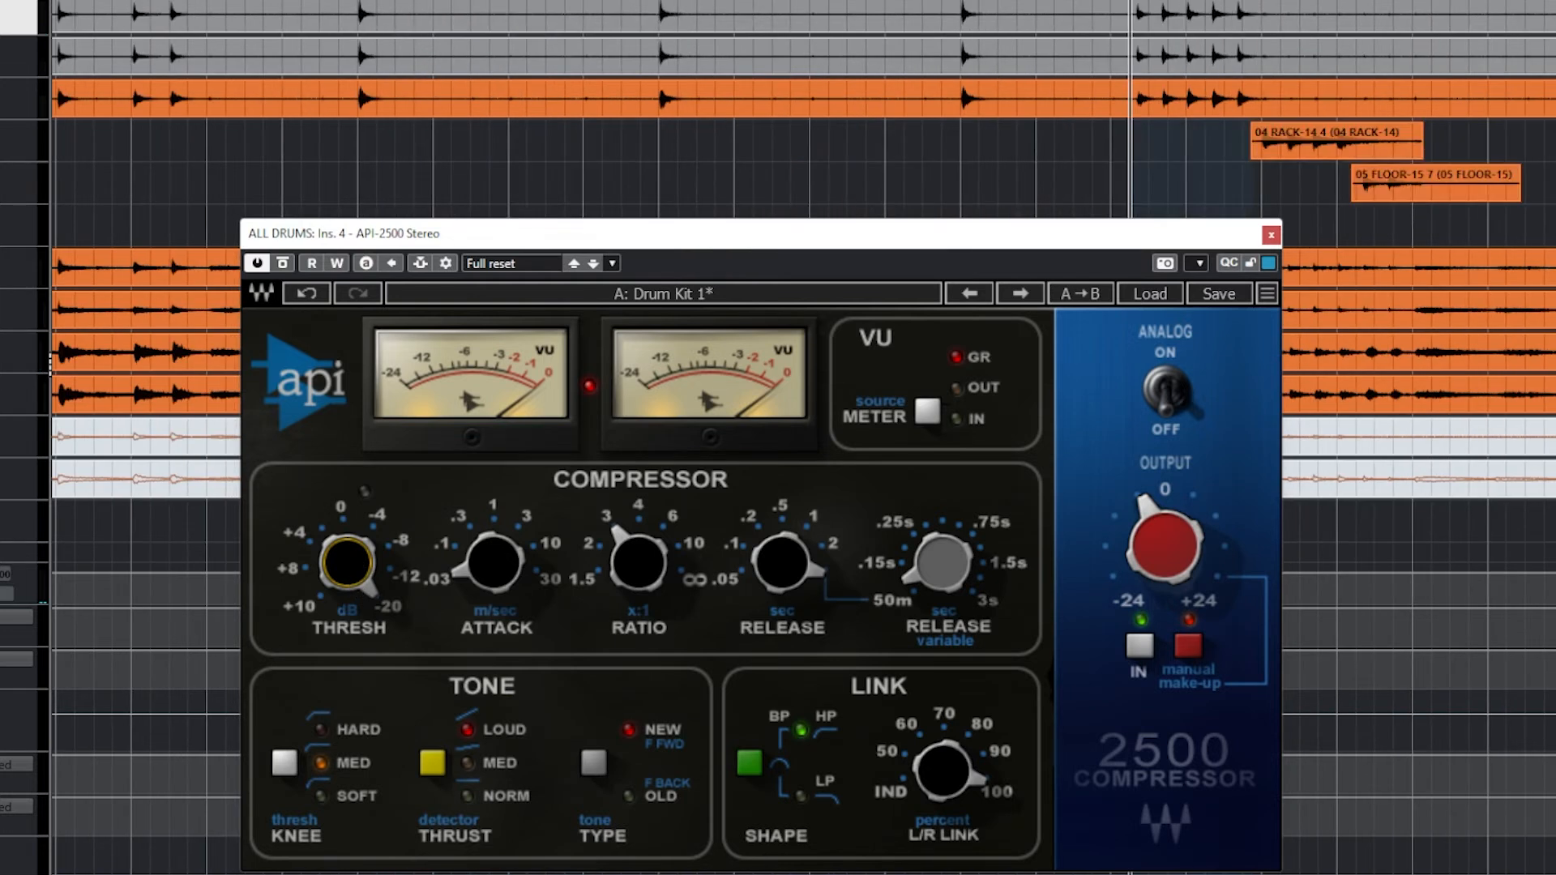
pyautogui.click(310, 2)
pyautogui.press('space')
pyautogui.moveTo(344, 560); pyautogui.dragTo(344, 678)
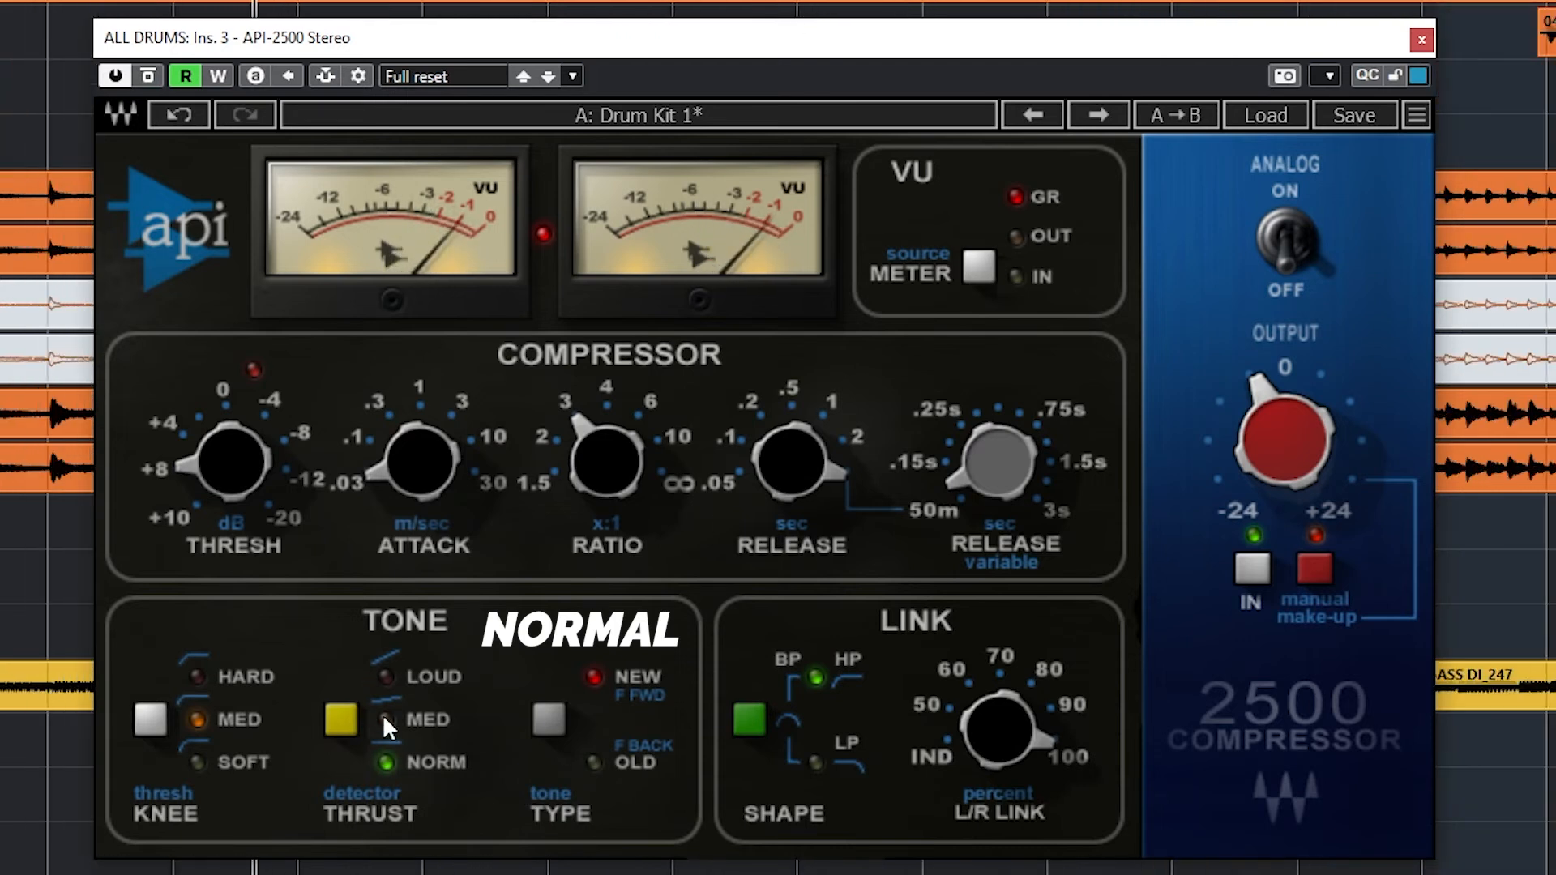
# - Compare the API-2500 detector Thrust set to LOUD and NORM while the drums play
pyautogui.click(386, 673)
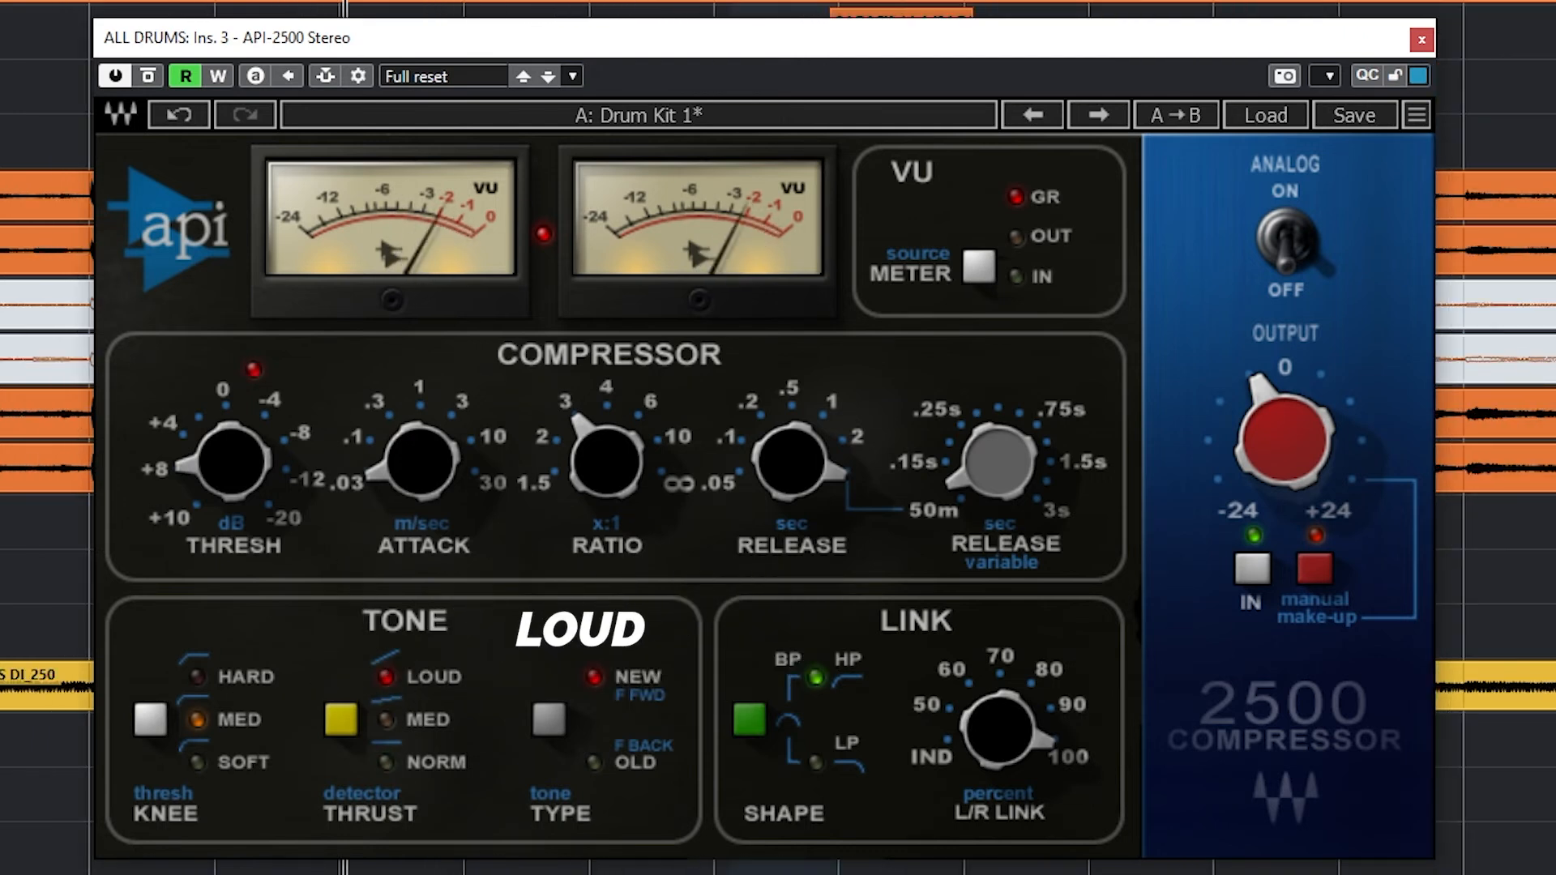
pyautogui.click(389, 765)
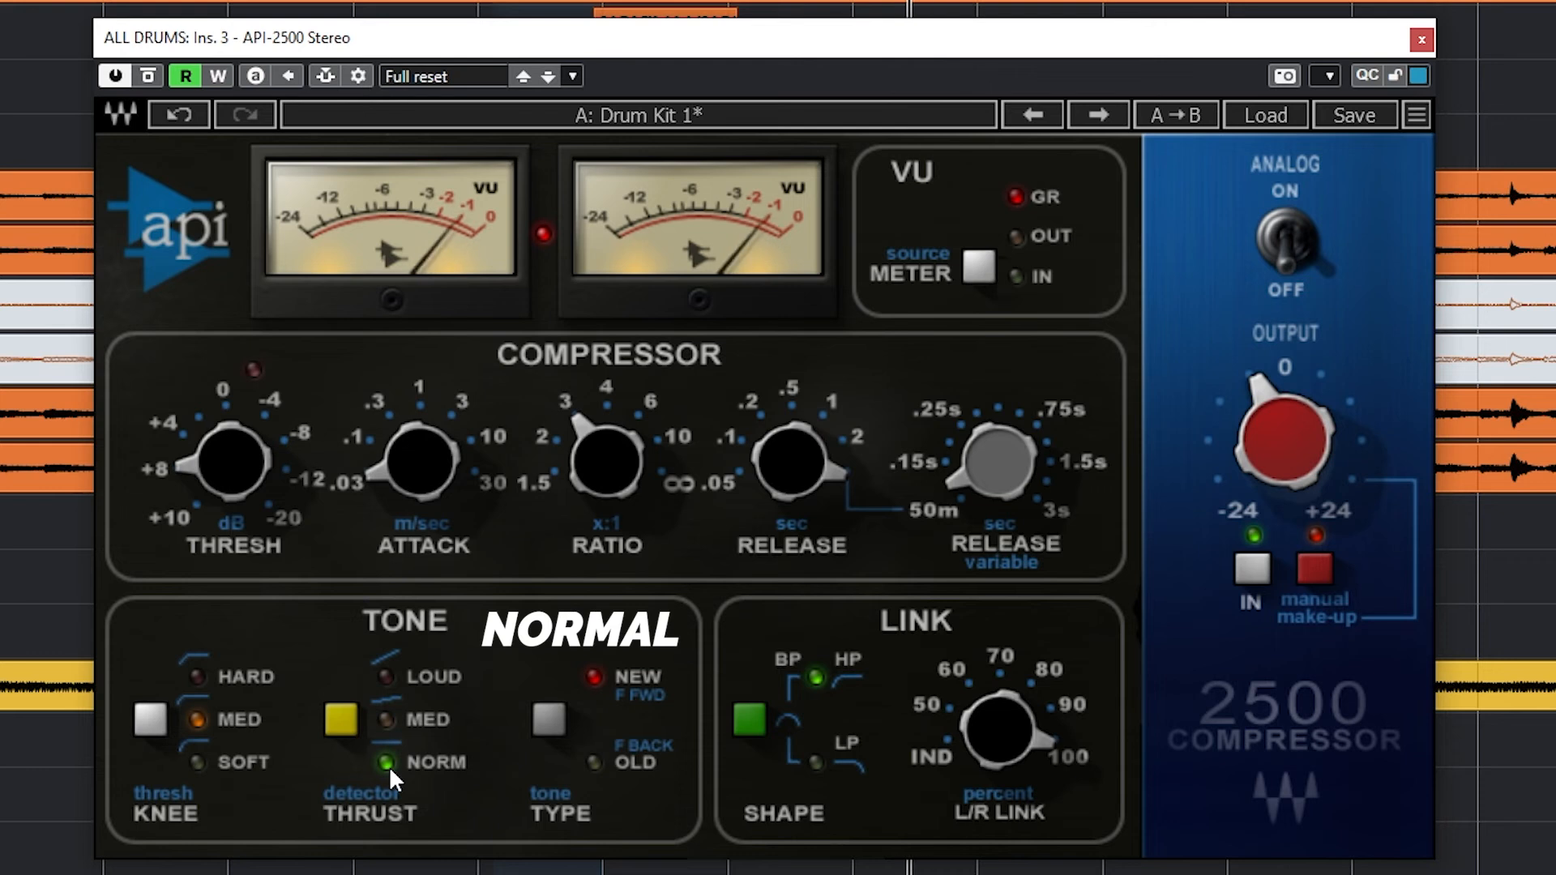